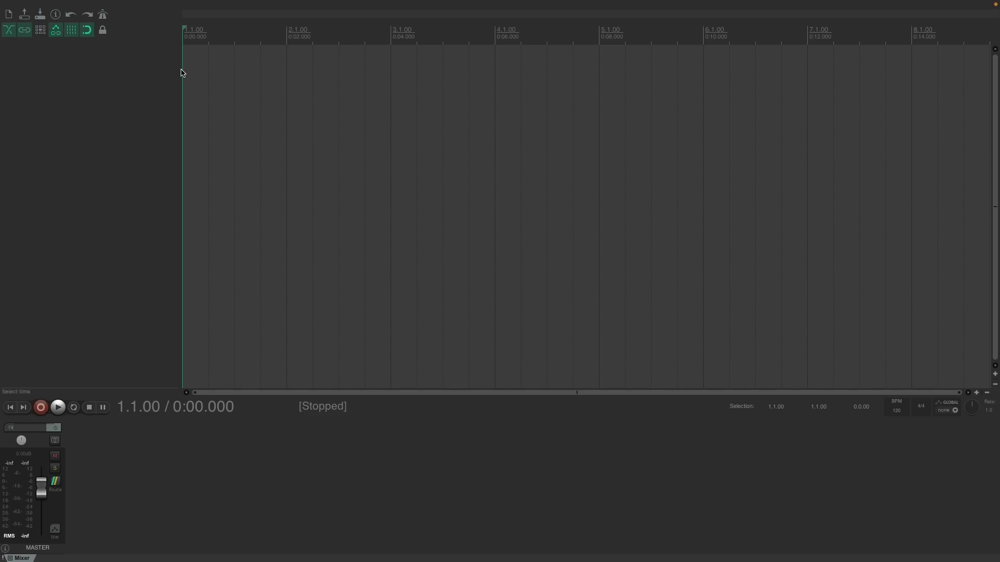
- Open the FX browser filtered to PG Music Inc., listing the Band-in-a-Box DAW AU and VST3 plugins
{"action": "left_click", "coordinate": [119, 6]}
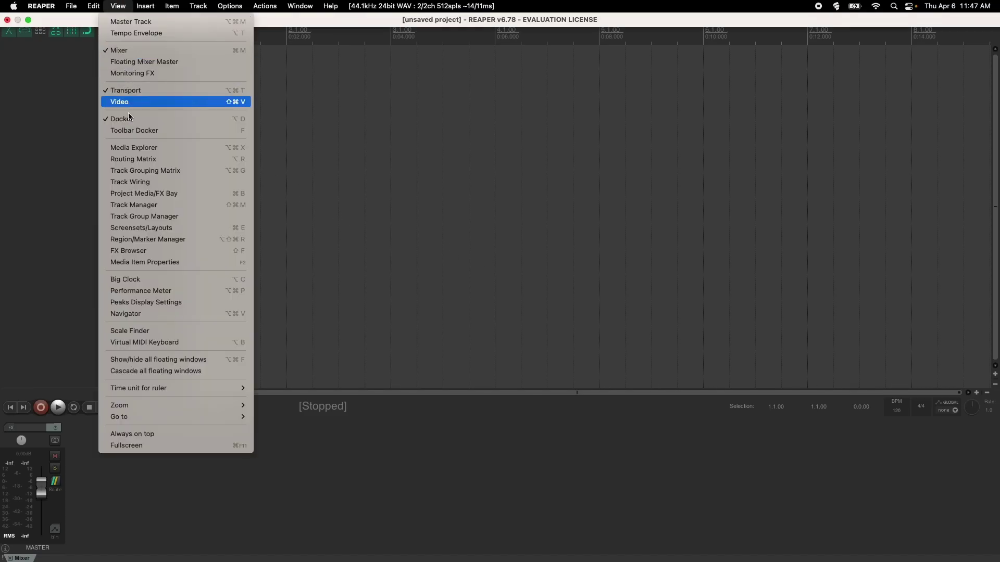
{"action": "left_click", "coordinate": [155, 249]}
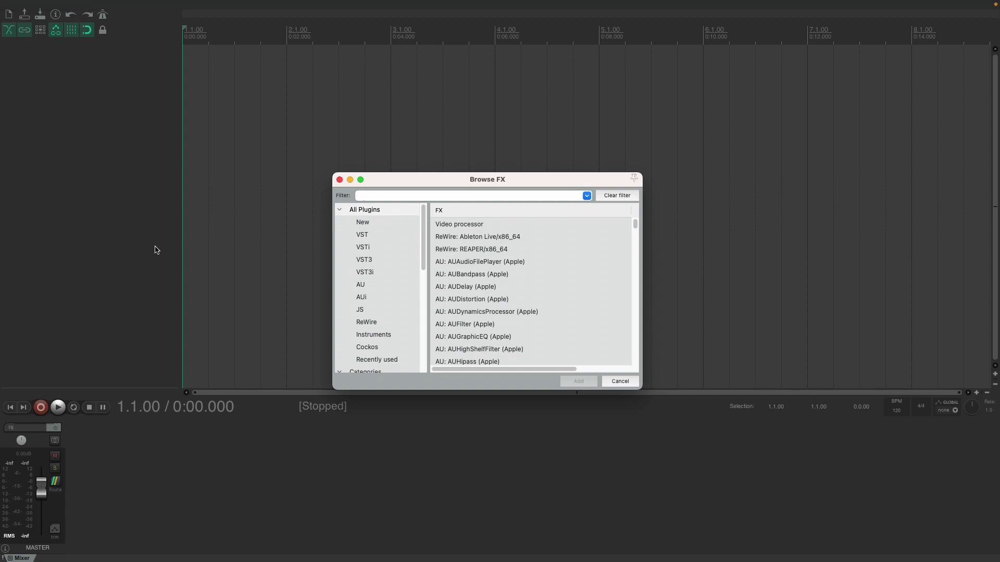
{"action": "left_click_drag", "start_coordinate": [423, 217], "coordinate": [423, 333]}
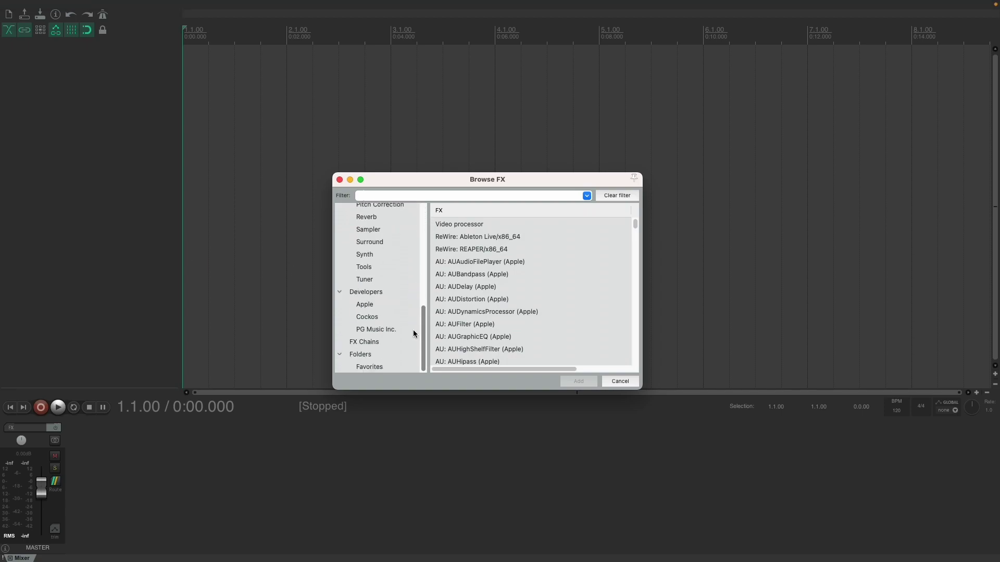
{"action": "left_click", "coordinate": [385, 331]}
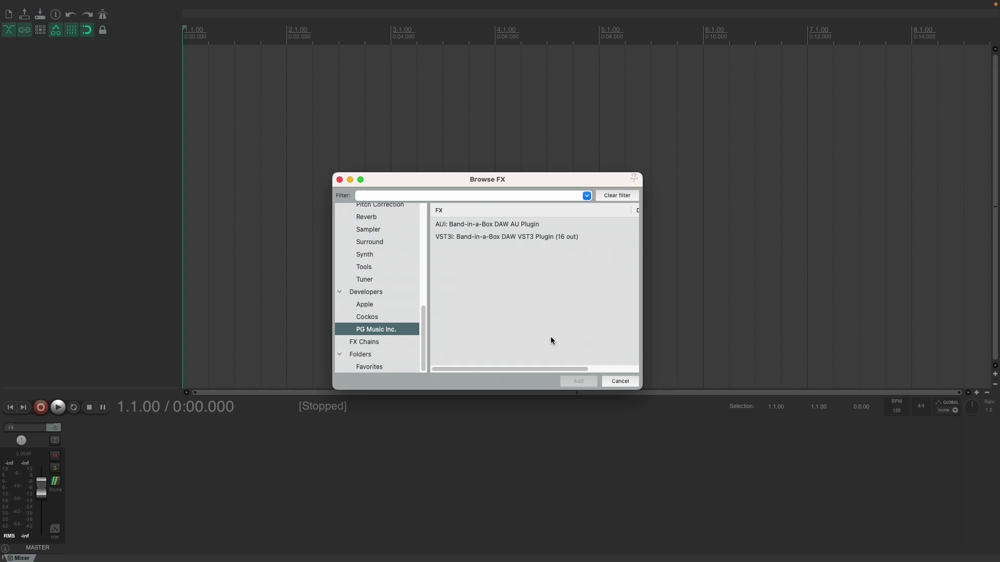
- Close the FX browser and show the Plug-ins > VST page of REAPER's preferences
{"action": "left_click", "coordinate": [617, 381]}
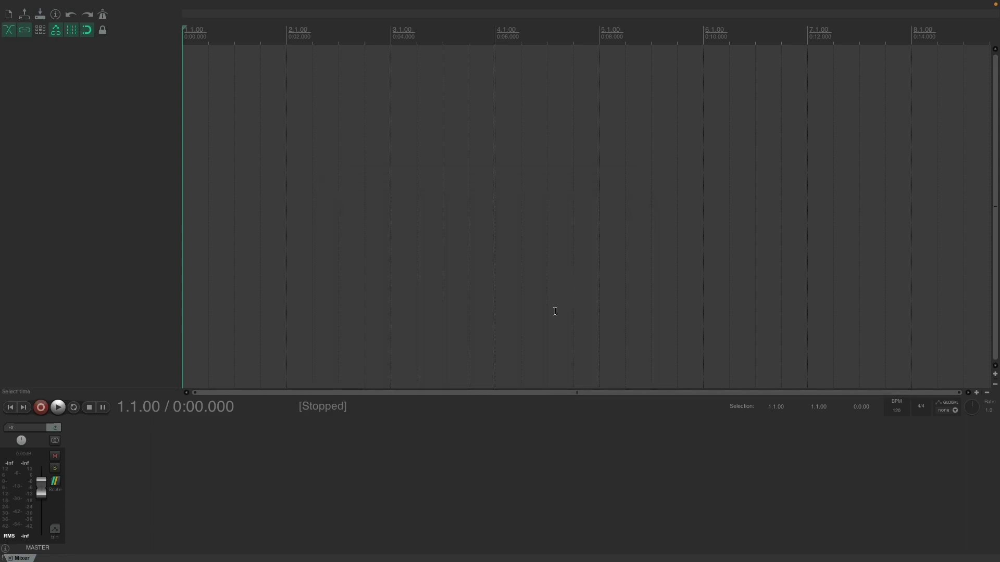
{"action": "left_click", "coordinate": [41, 6]}
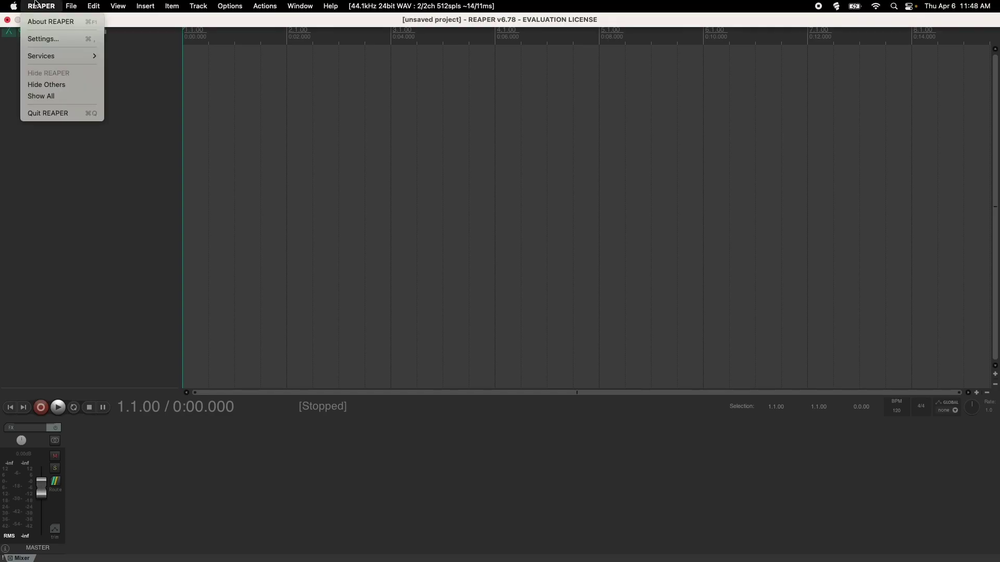
{"action": "left_click", "coordinate": [54, 42]}
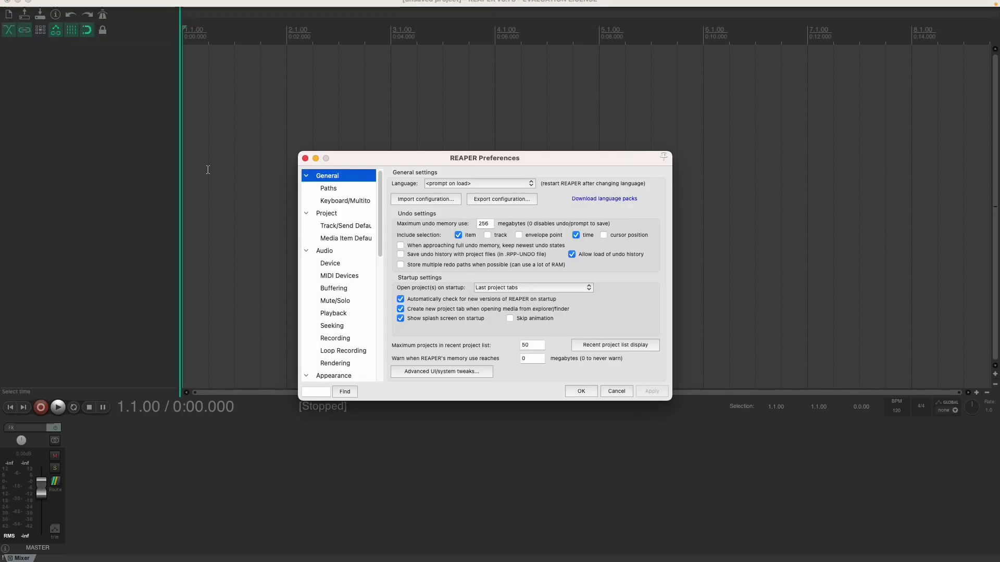
{"action": "left_click_drag", "start_coordinate": [380, 218], "coordinate": [376, 411]}
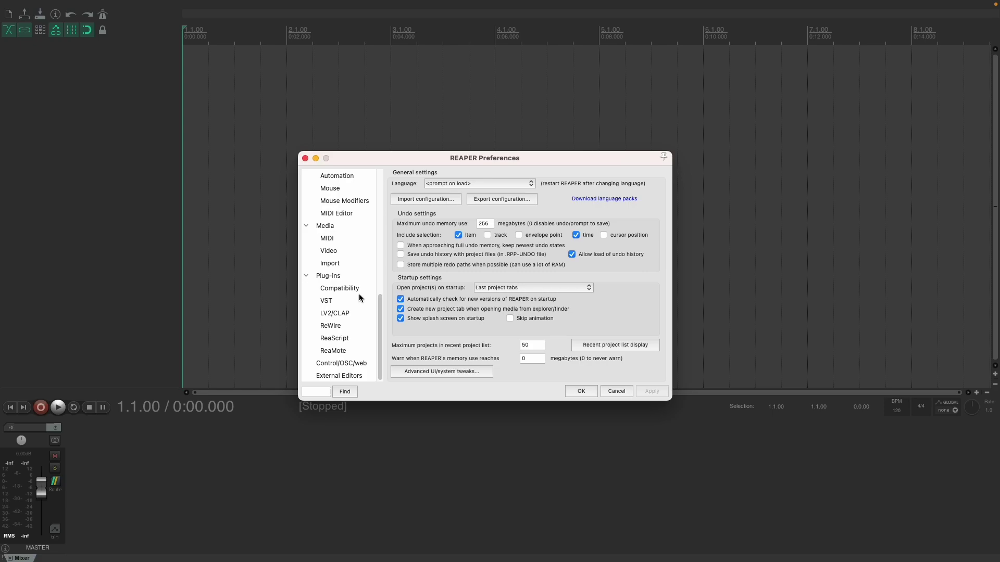
{"action": "left_click", "coordinate": [336, 302]}
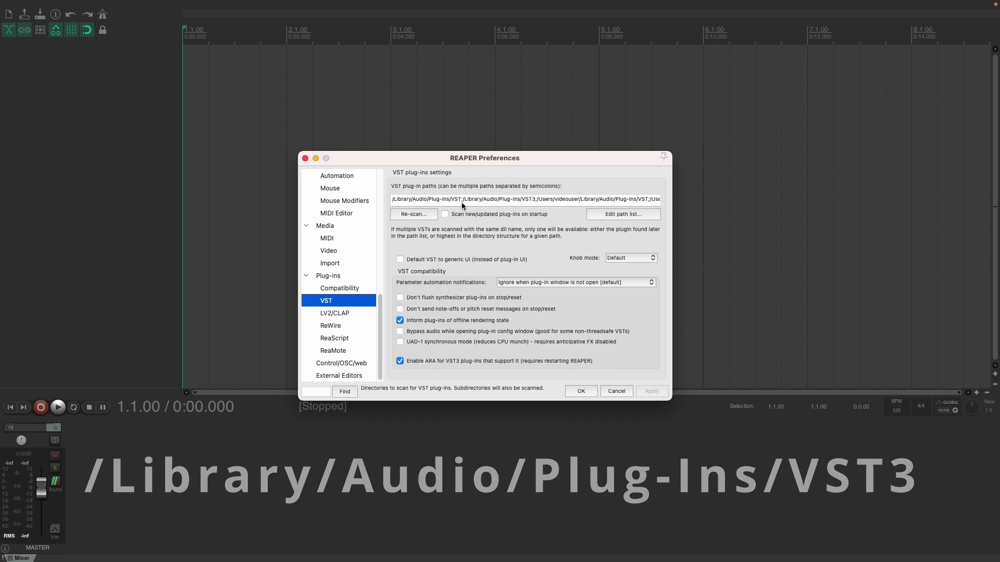
- Add the system VST paths to the plug-in search list and re-scan the VST folders
{"action": "left_click", "coordinate": [615, 214]}
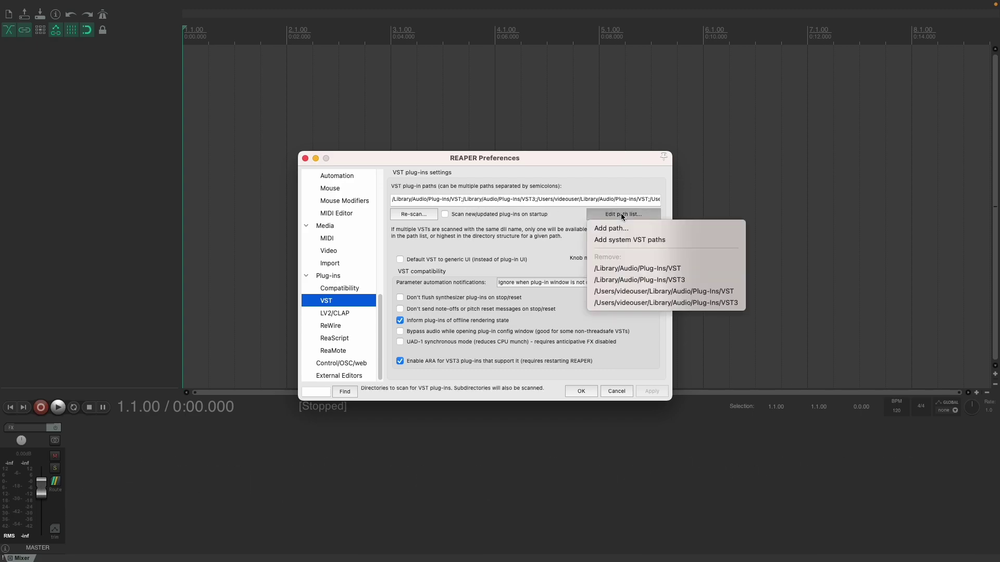
{"action": "left_click", "coordinate": [663, 240]}
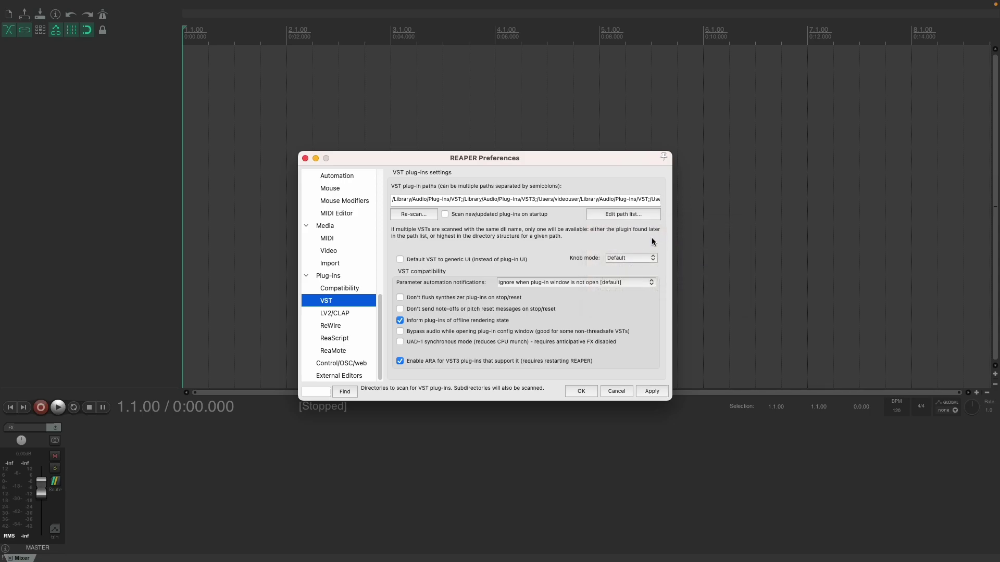
{"action": "left_click", "coordinate": [414, 215]}
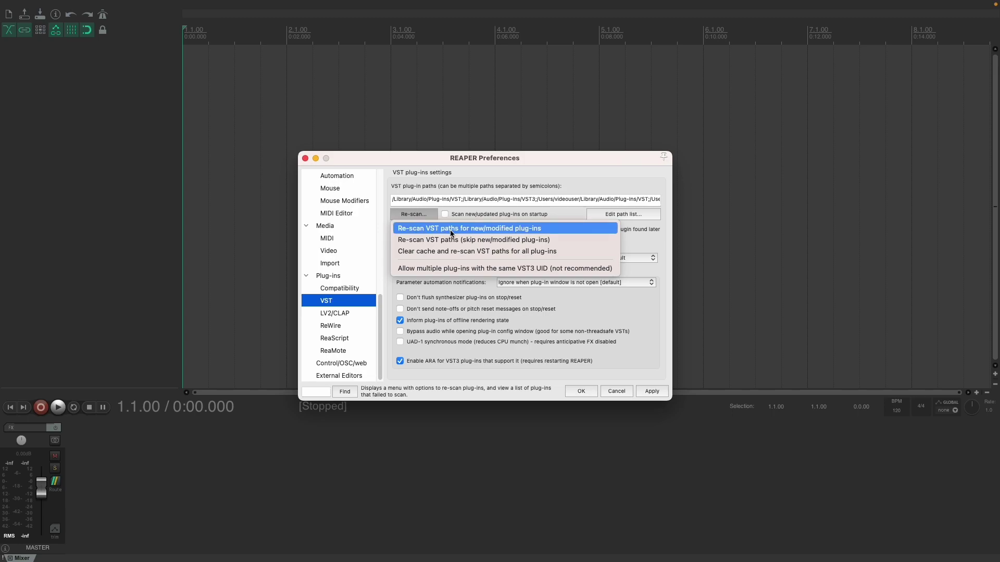
{"action": "left_click", "coordinate": [451, 229]}
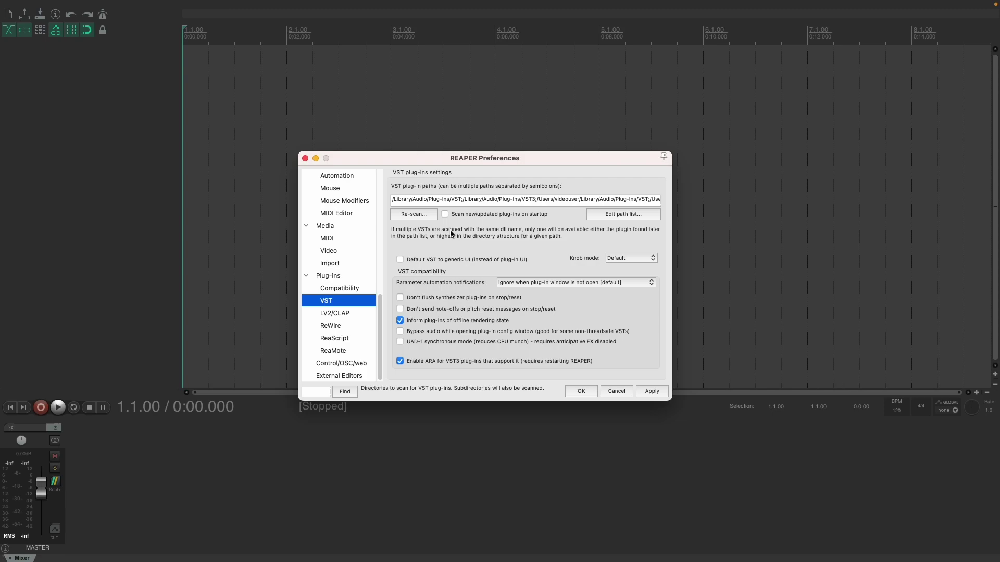
- Clear the plug-in cache, re-scan all plug-ins, and close the effects browser
{"action": "left_click", "coordinate": [420, 217]}
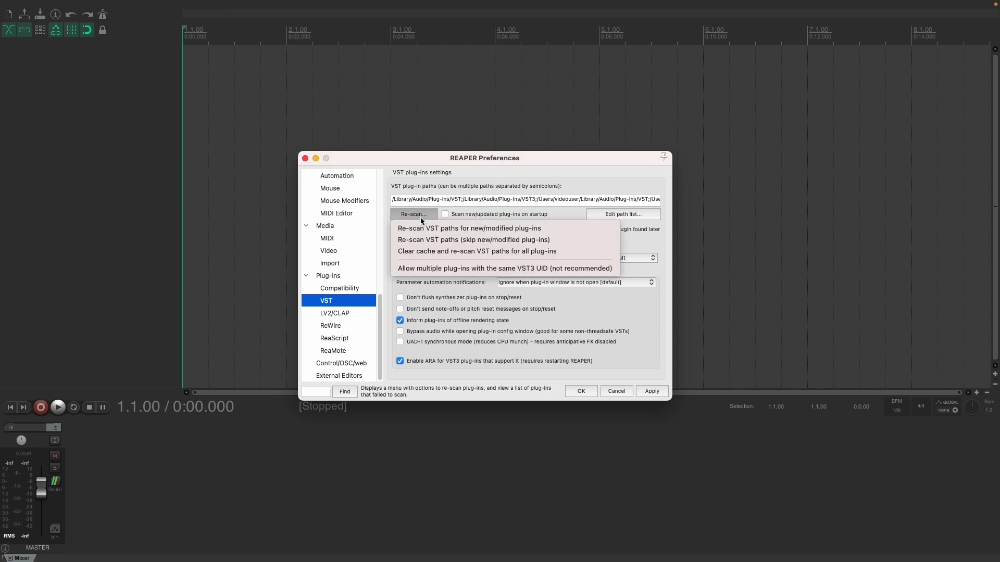
{"action": "left_click", "coordinate": [498, 252]}
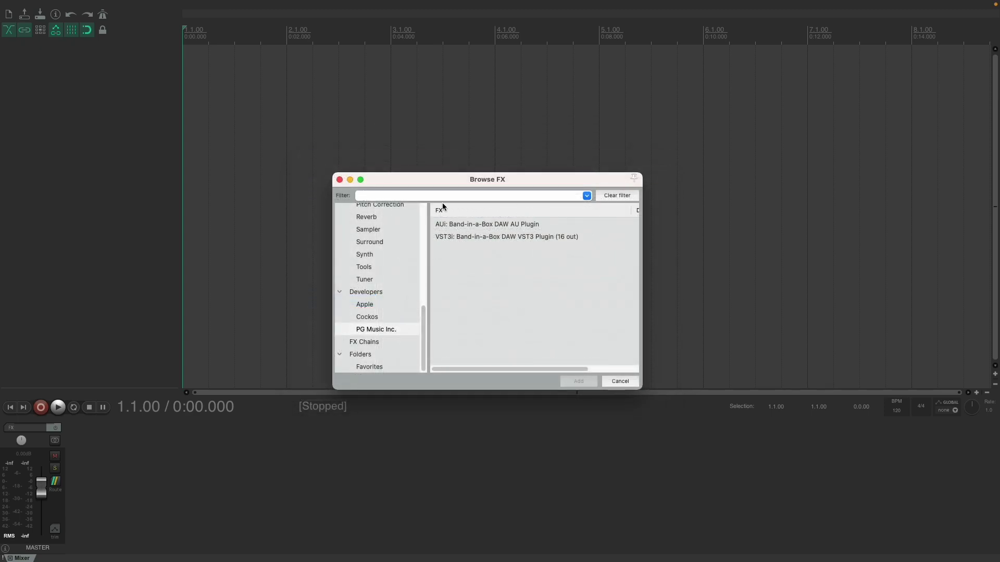
{"action": "left_click", "coordinate": [619, 381]}
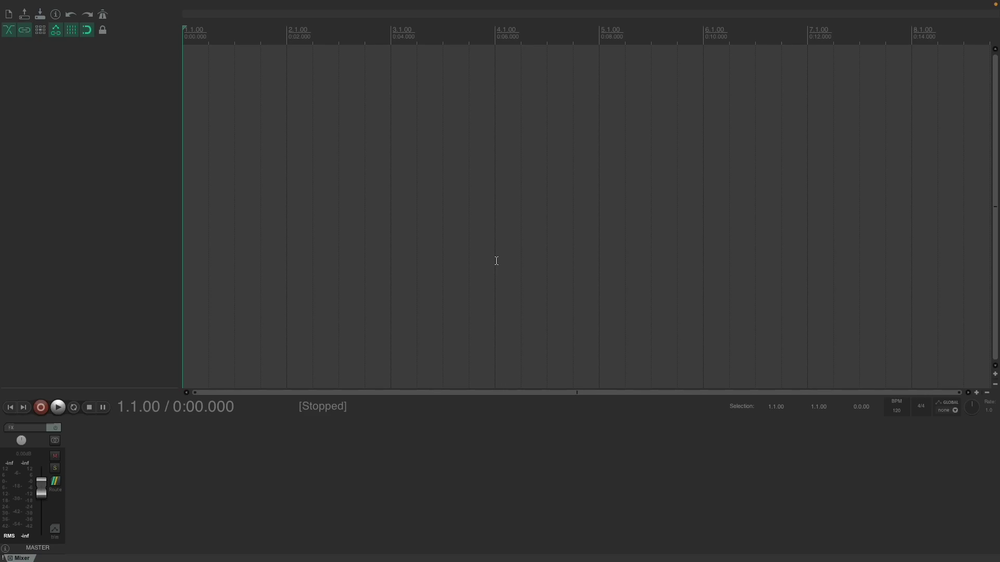
- Create Track 1 and bring up its Add FX list
{"action": "double_click", "coordinate": [99, 107]}
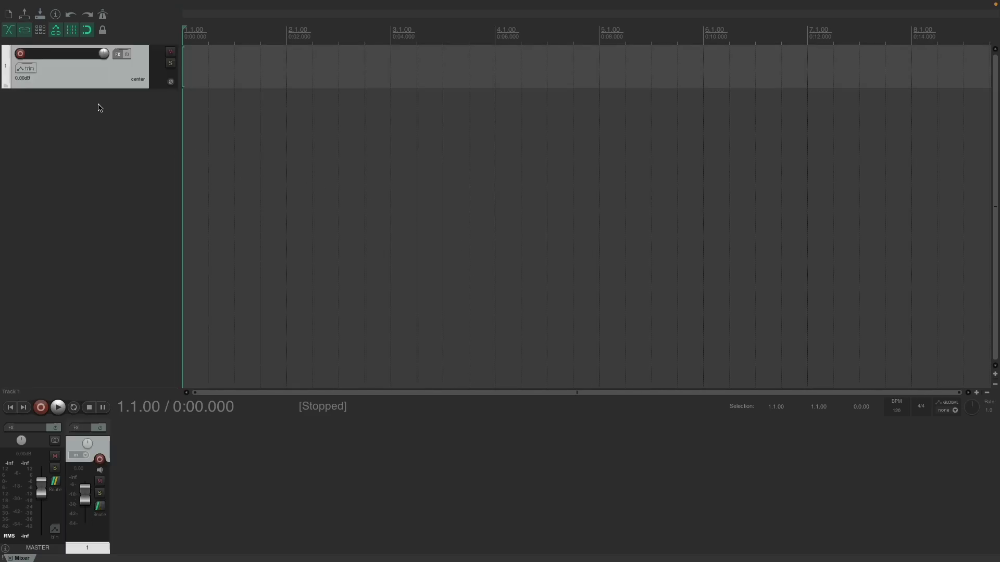
{"action": "left_click", "coordinate": [117, 54]}
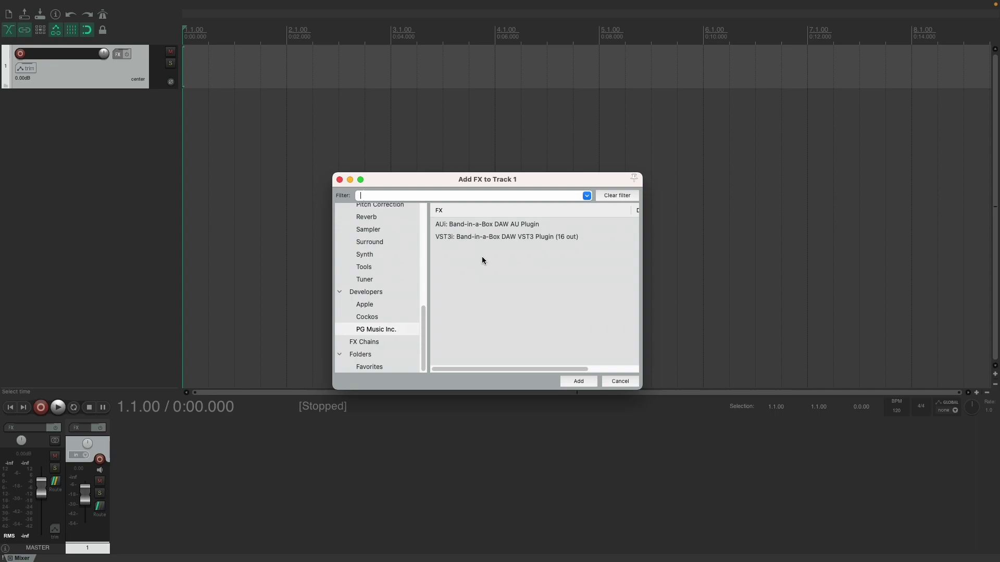
- Load the Band-in-a-Box DAW VST3 plugin on Track 1 and float its window at screen centre
{"action": "double_click", "coordinate": [511, 237]}
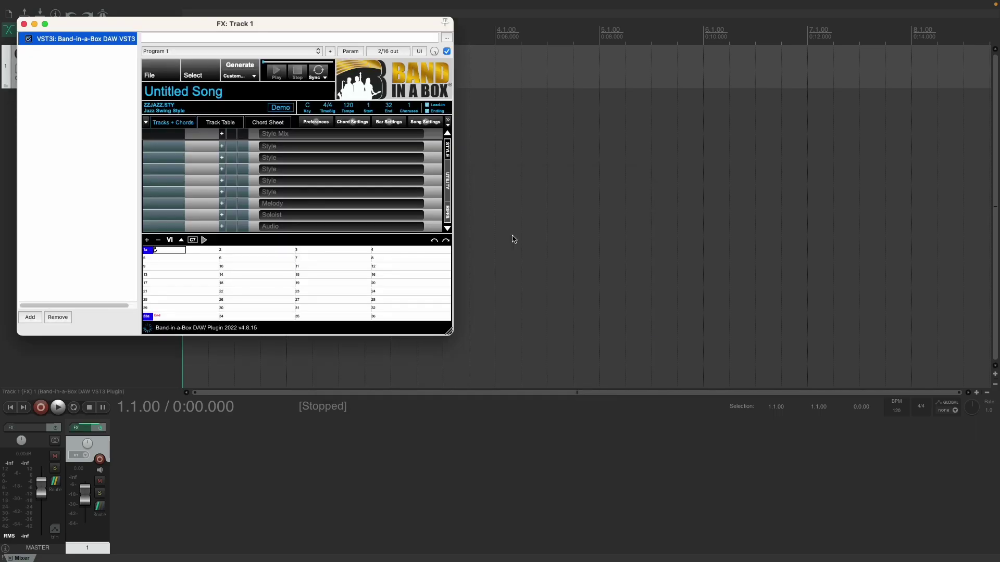
{"action": "mouse_move", "coordinate": [183, 26]}
{"action": "left_mouse_down"}
{"action": "mouse_move", "coordinate": [298, 89]}
{"action": "mouse_move", "coordinate": [384, 110]}
{"action": "left_mouse_up"}
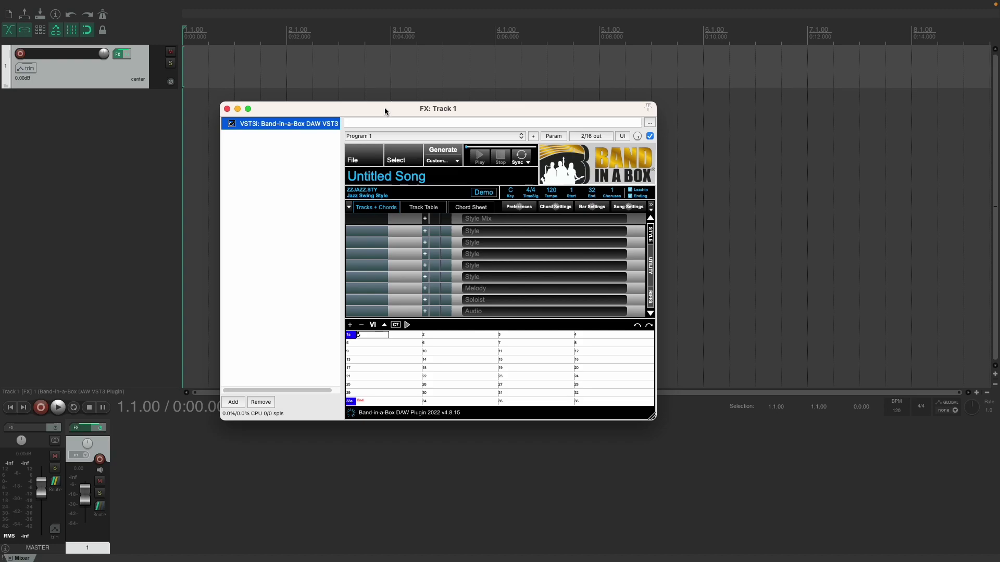
{"action": "double_click", "coordinate": [284, 123]}
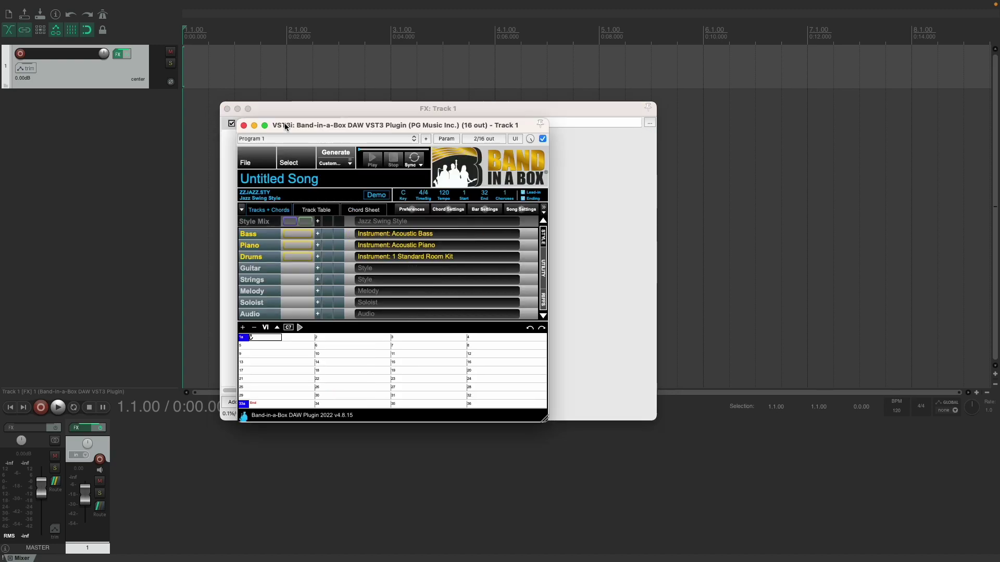
{"action": "left_click_drag", "start_coordinate": [294, 127], "coordinate": [489, 147]}
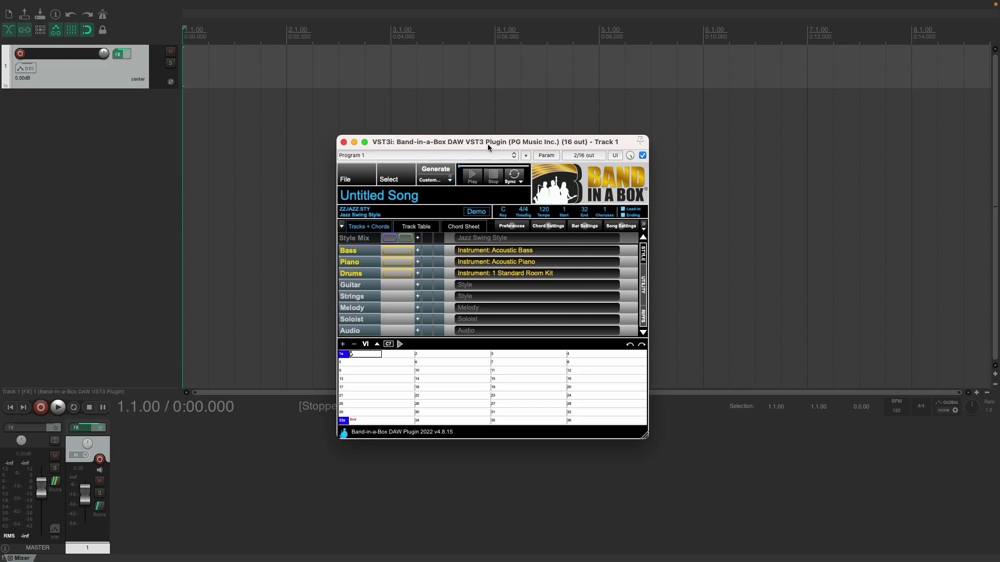
- In the plugin's Folder Locations, trim the program path to /Applications/ and auto-find the folders
{"action": "left_click", "coordinate": [513, 226]}
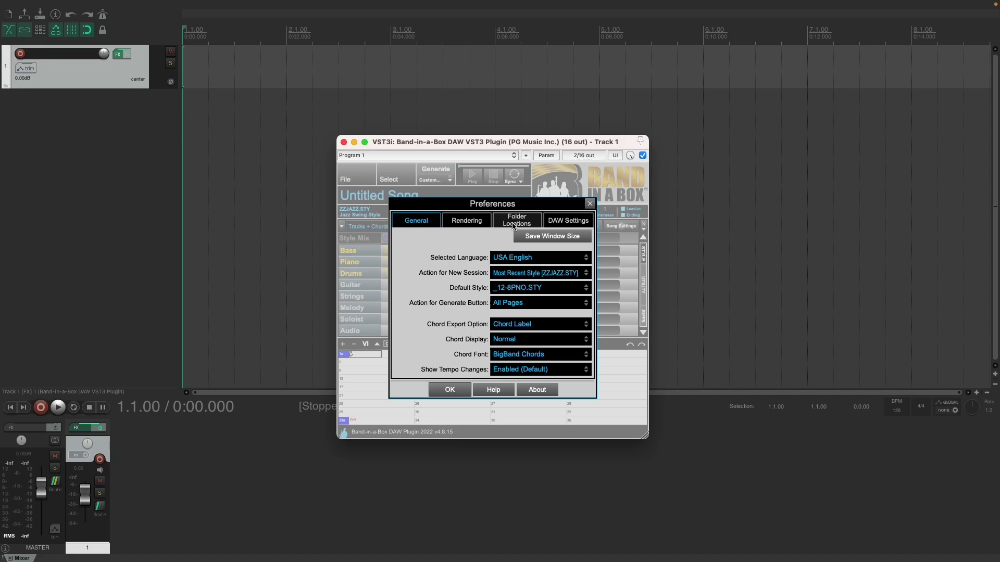
{"action": "left_click", "coordinate": [534, 222]}
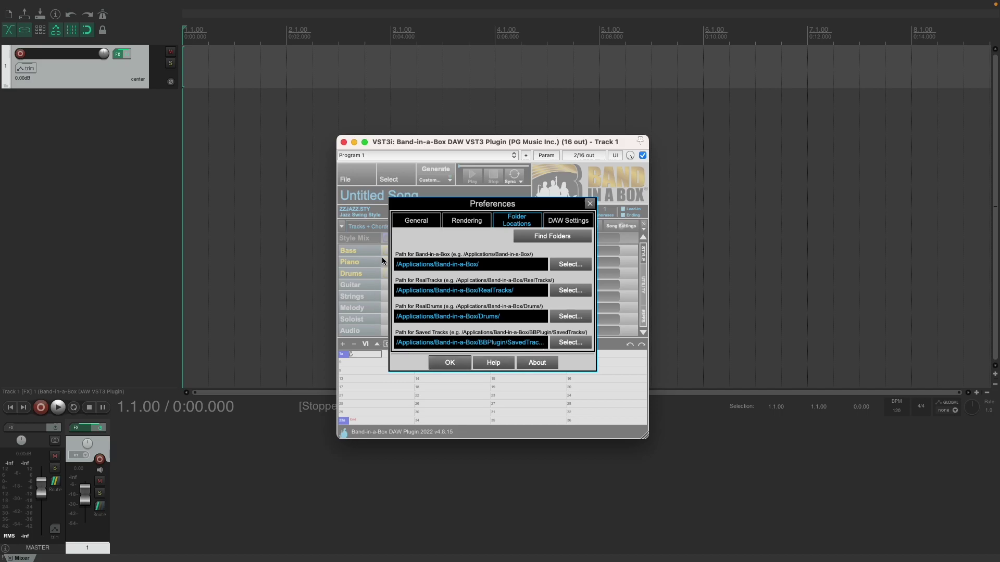
{"action": "left_click", "coordinate": [533, 264]}
{"action": "key", "text": "BackSpace"}
{"action": "key", "text": "BackSpace"}
{"action": "key", "text": "BackSpace"}
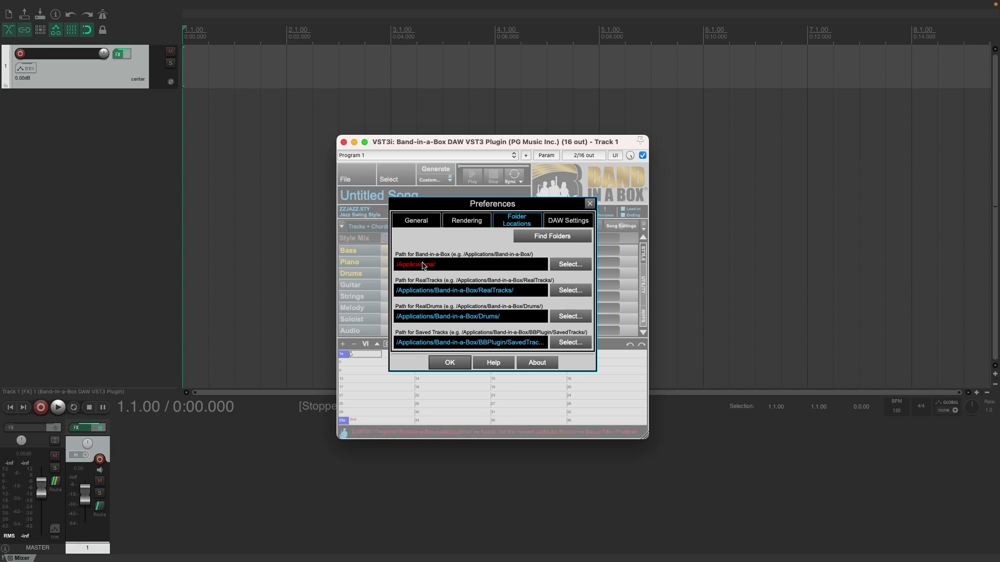
{"action": "left_click", "coordinate": [550, 238]}
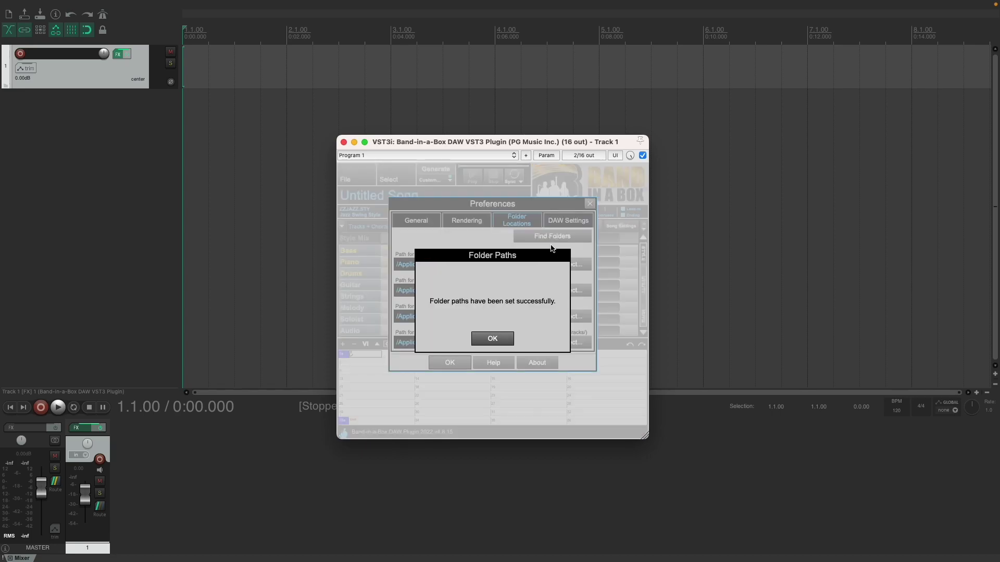
{"action": "left_click", "coordinate": [510, 339]}
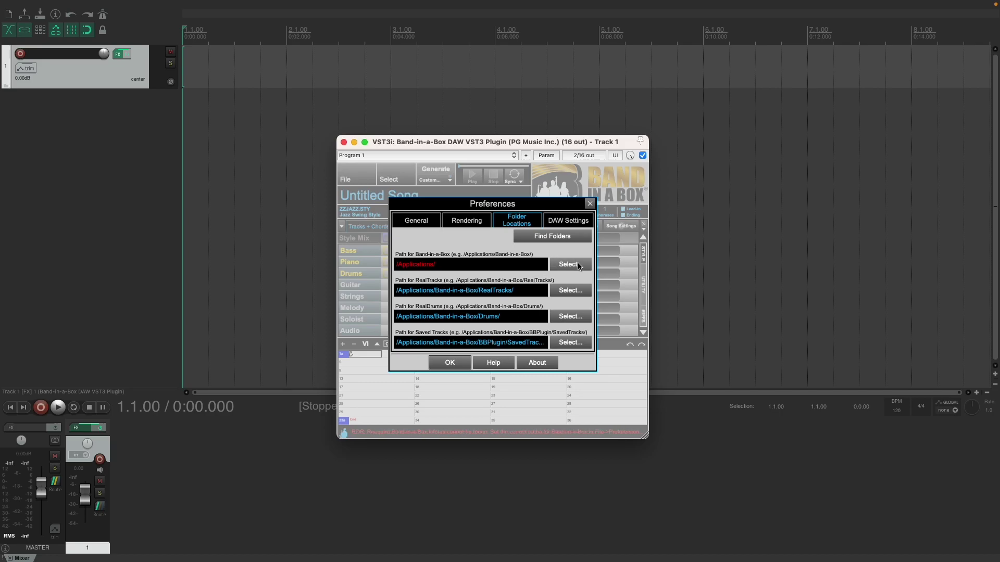
- Select /Applications/Band-in-a-Box/ as the plugin's Band-in-a-Box program path
{"action": "left_click", "coordinate": [570, 265]}
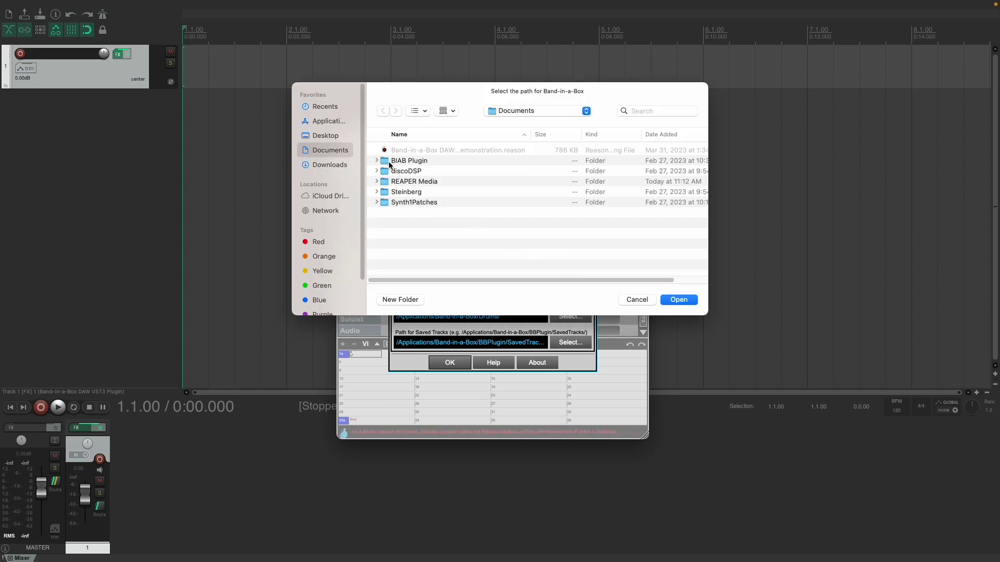
{"action": "left_click", "coordinate": [327, 120]}
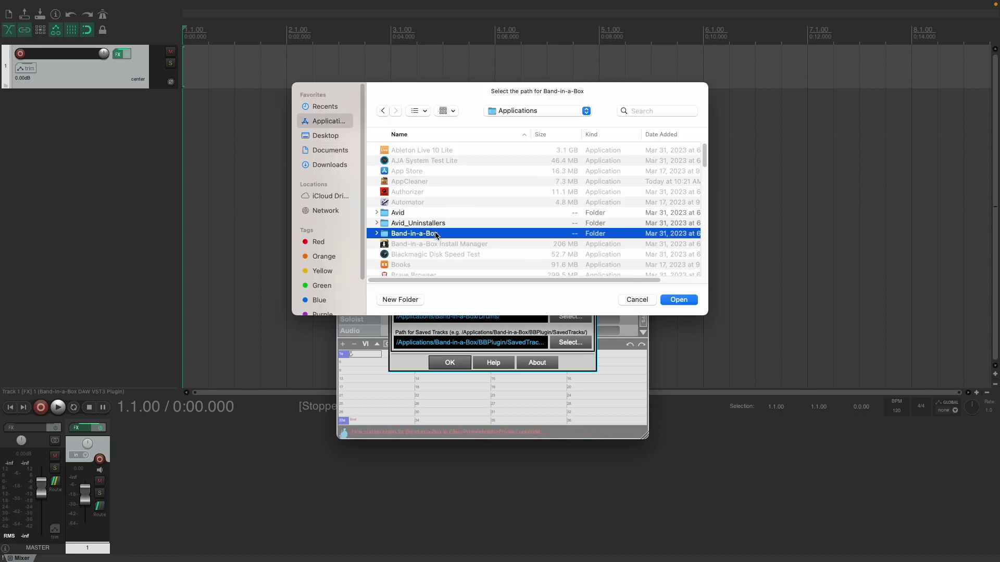
{"action": "double_click", "coordinate": [436, 236]}
{"action": "left_click", "coordinate": [676, 301]}
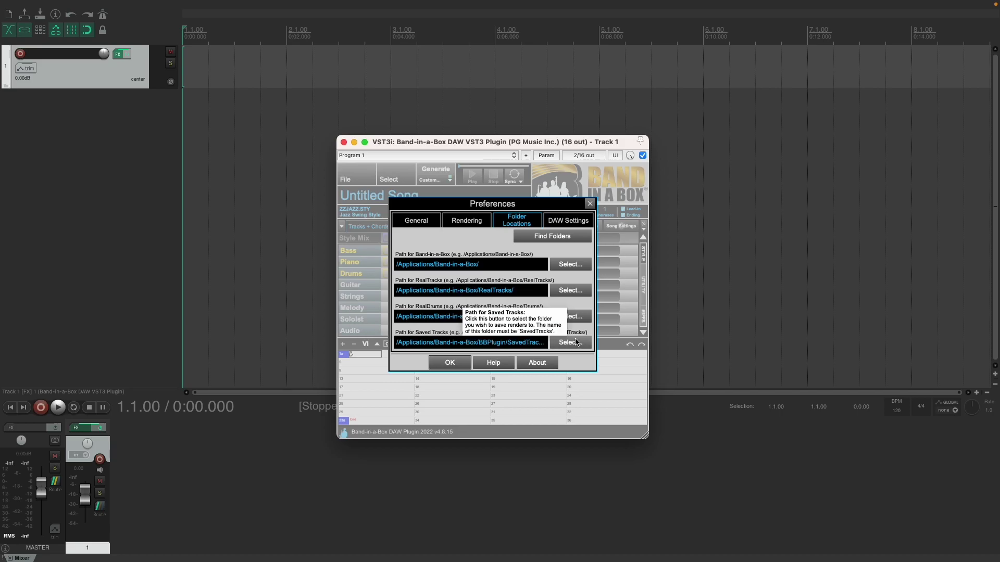
- Look over the General preferences, then view the Rendering tab with flat, dry and centre-pan rendering
{"action": "left_click", "coordinate": [436, 221]}
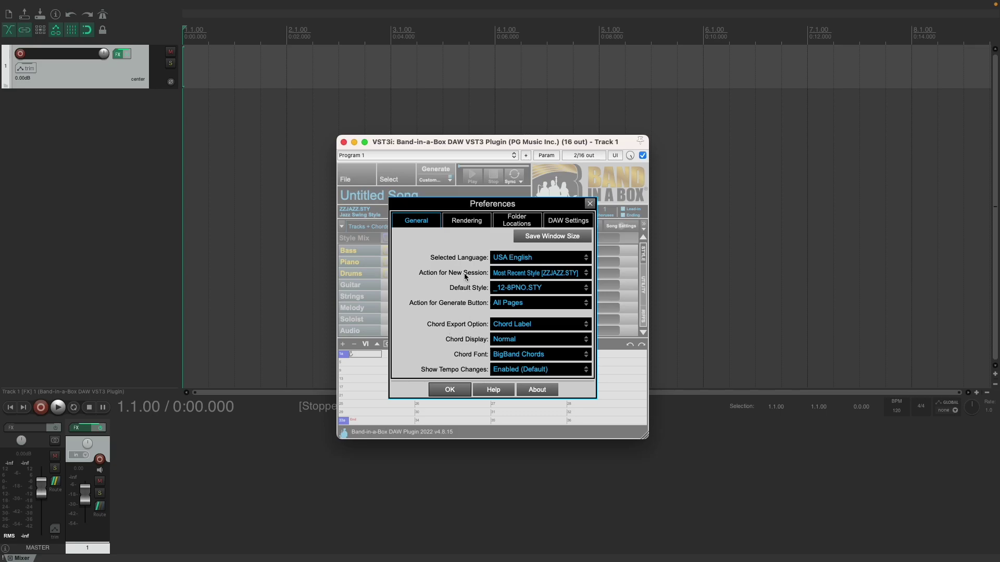
{"action": "left_click", "coordinate": [469, 223]}
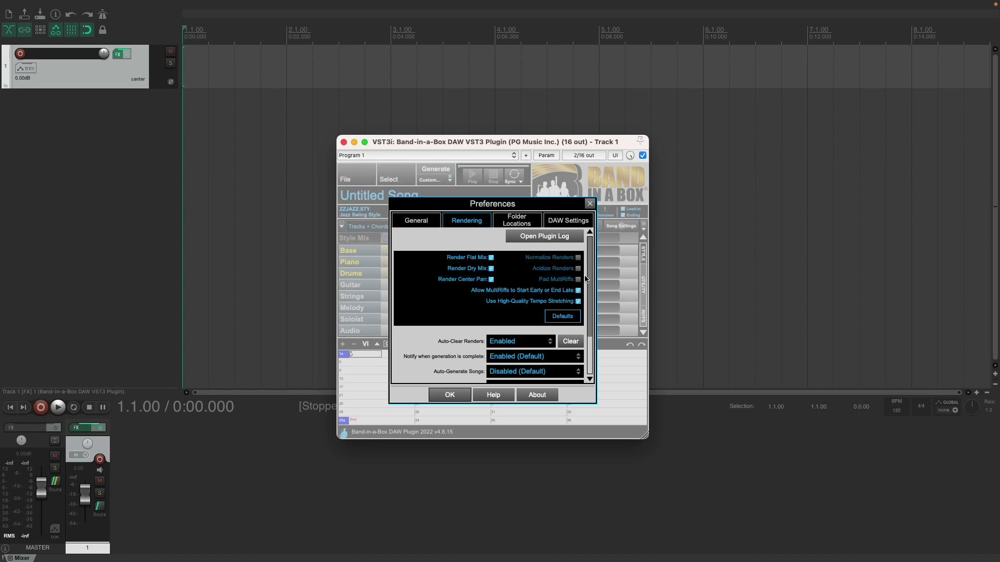
- Review the DAW Settings tab showing REAPER auto-detected as host, then close the preferences
{"action": "left_click", "coordinate": [570, 221]}
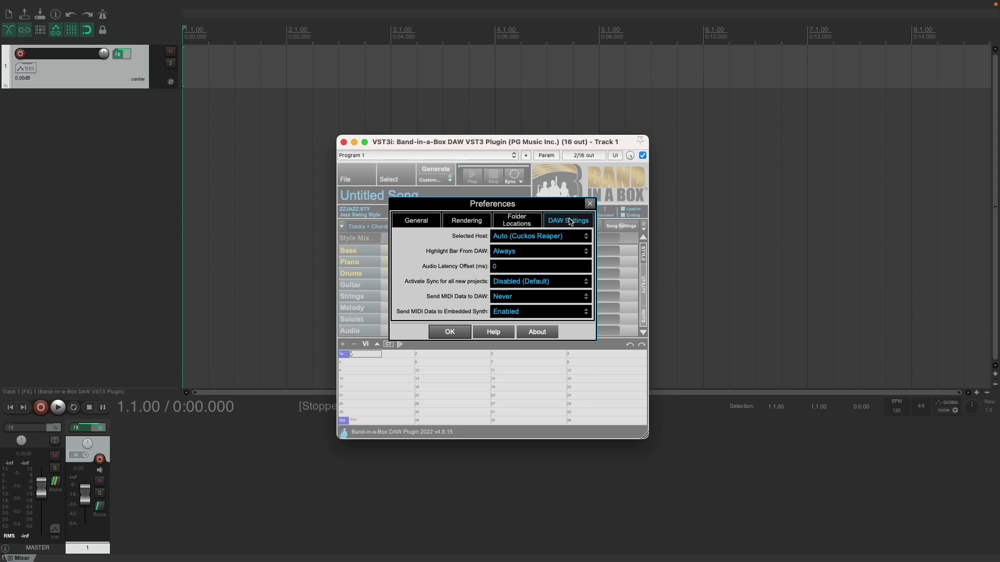
{"action": "mouse_move", "coordinate": [539, 236]}
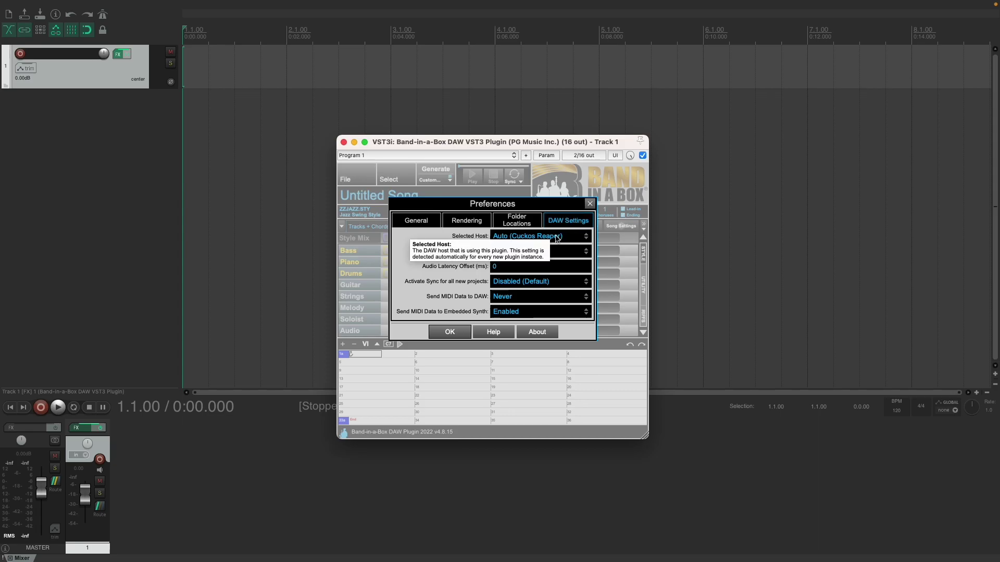
{"action": "key", "text": "Escape"}
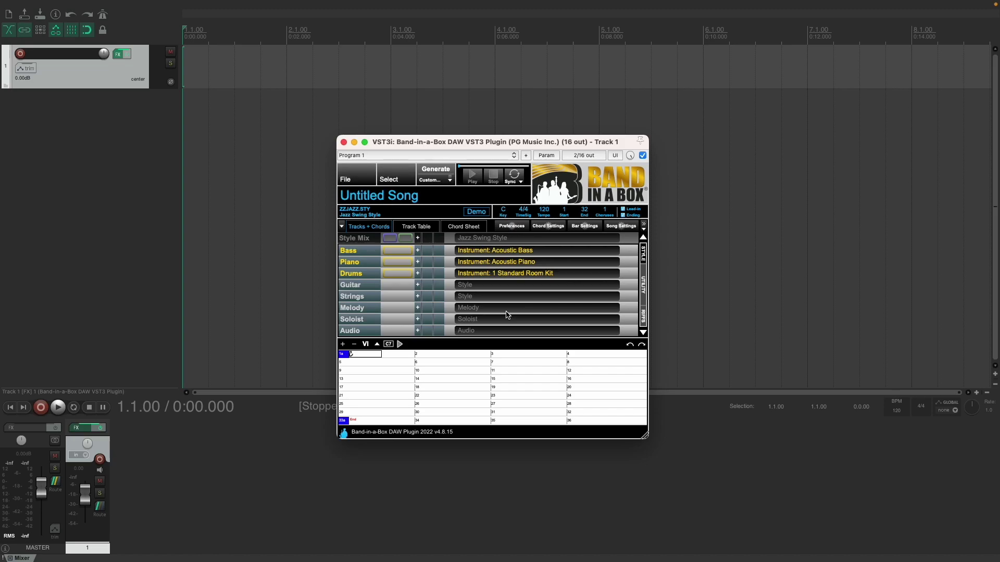
{"action": "left_click", "coordinate": [362, 180]}
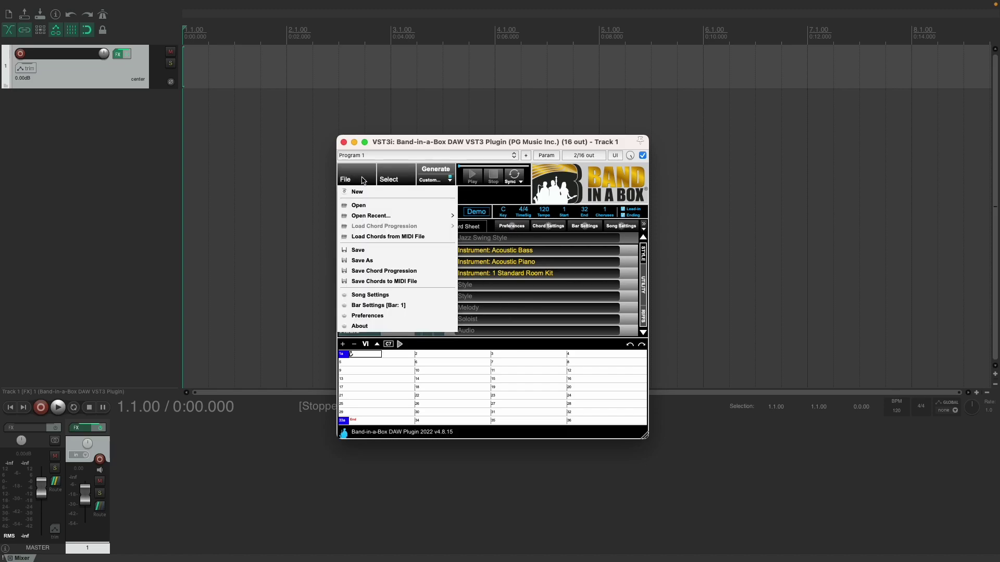
{"action": "left_click", "coordinate": [384, 205]}
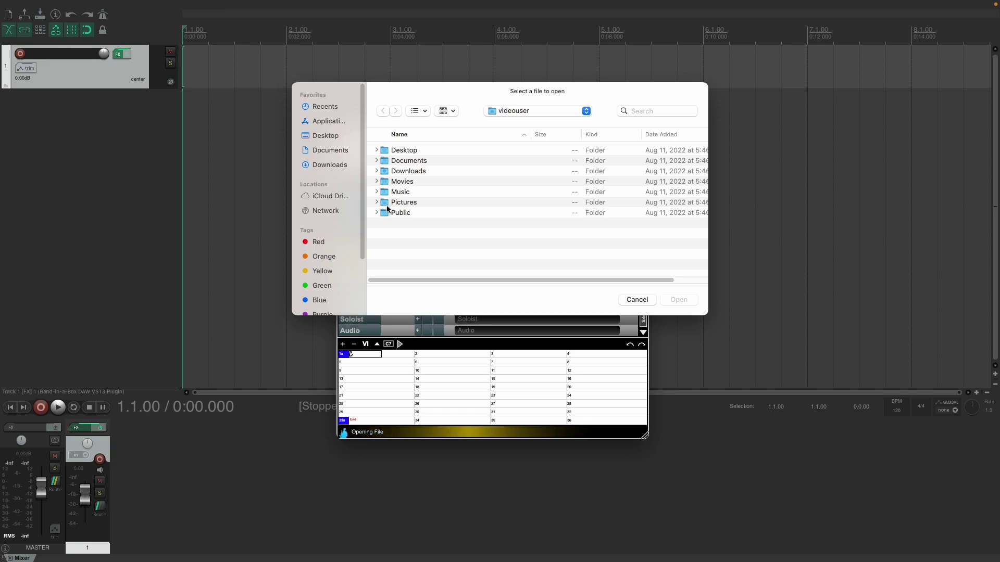
{"action": "double_click", "coordinate": [426, 192]}
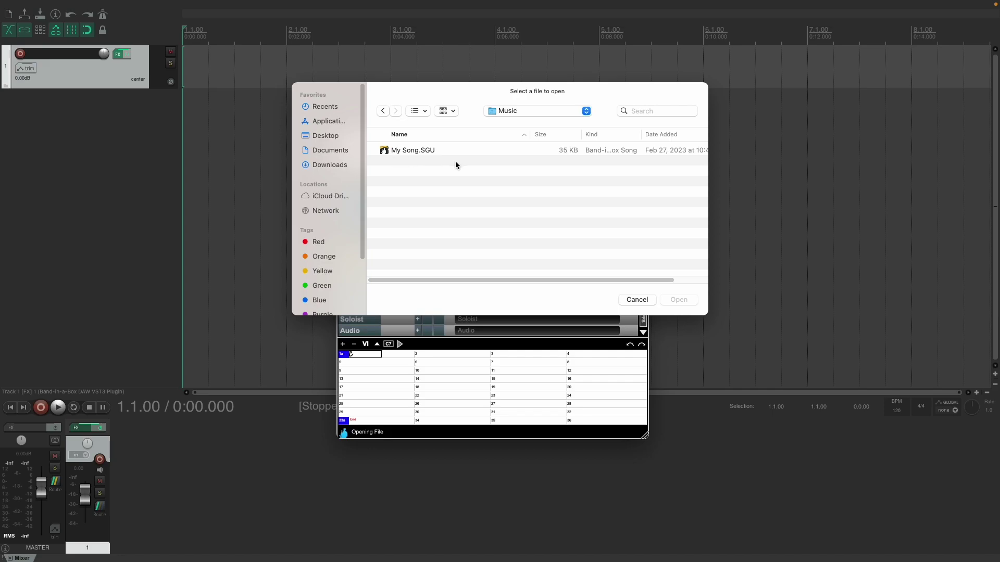
{"action": "key", "text": "Escape"}
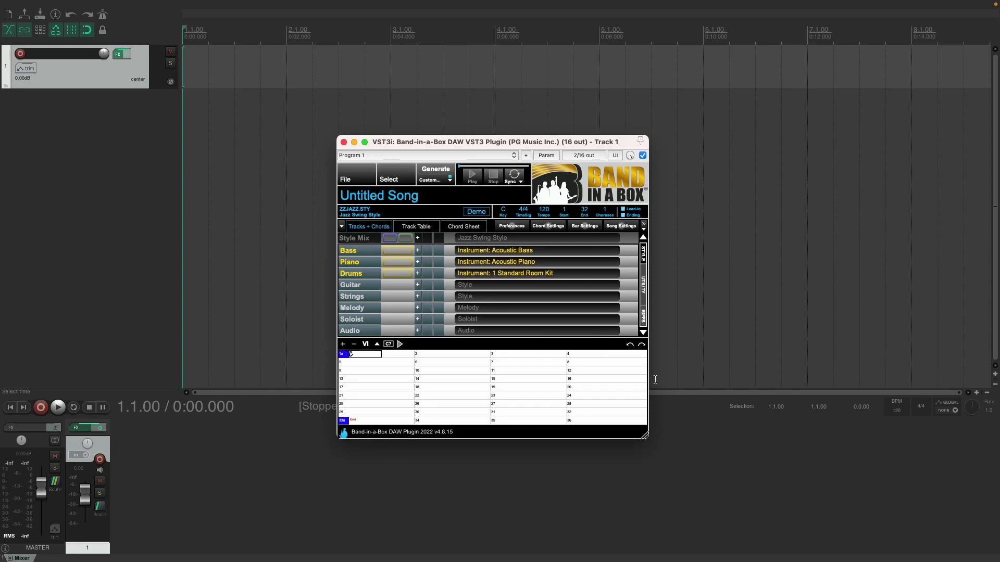
{"action": "type", "text": "F"}
{"action": "type", "text": " G C F G C A B F G D B G F "}
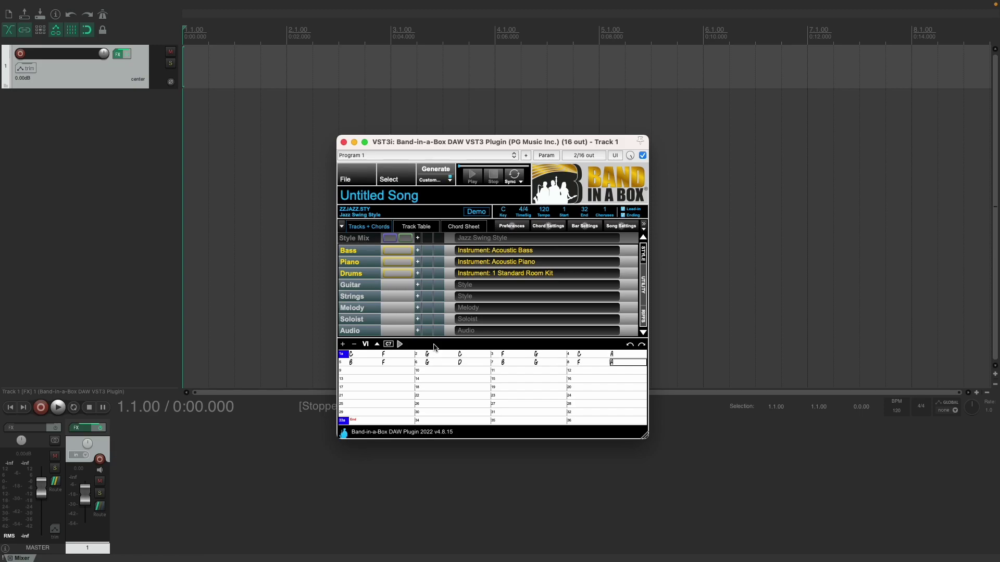
{"action": "type", "text": "A"}
- Set the song's End bar to 8 and bring up the StylePicker from the style name field
{"action": "left_click", "coordinate": [584, 210]}
{"action": "type", "text": "8"}
{"action": "key", "text": "Return"}
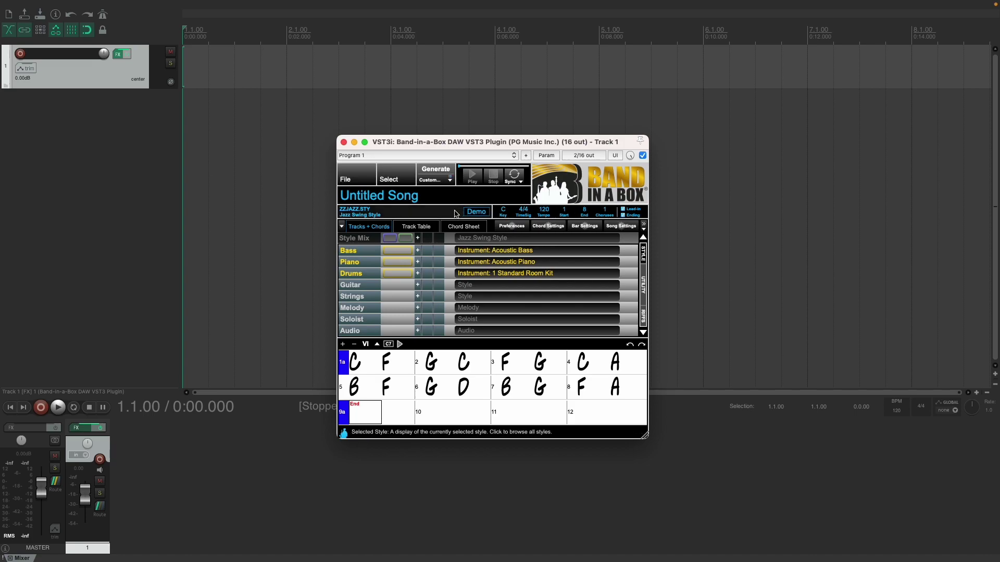
{"action": "left_click", "coordinate": [355, 213]}
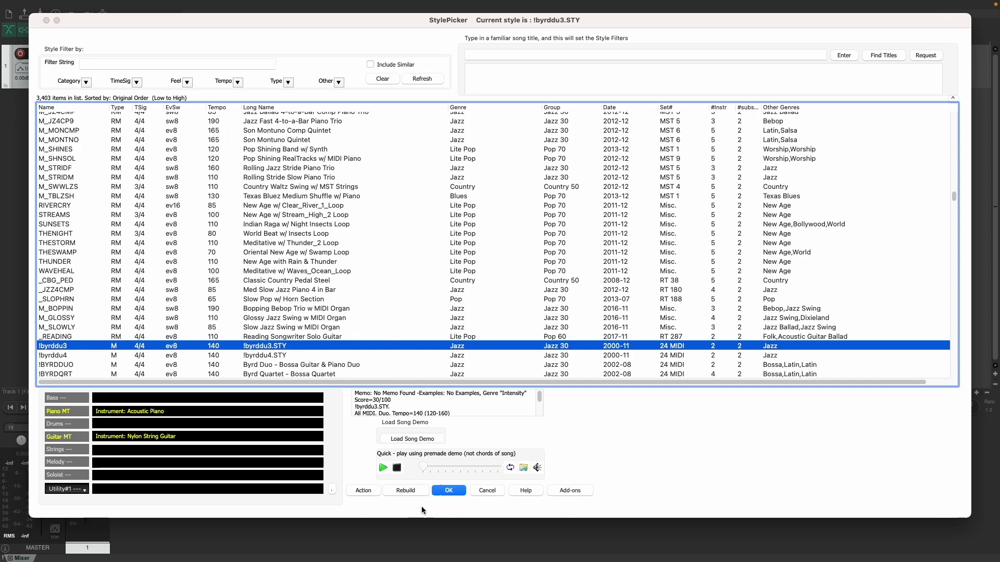
- Rebuild the StylePicker's style list with the [Fast] PG Music-styles-only option and confirm
{"action": "left_click", "coordinate": [416, 492]}
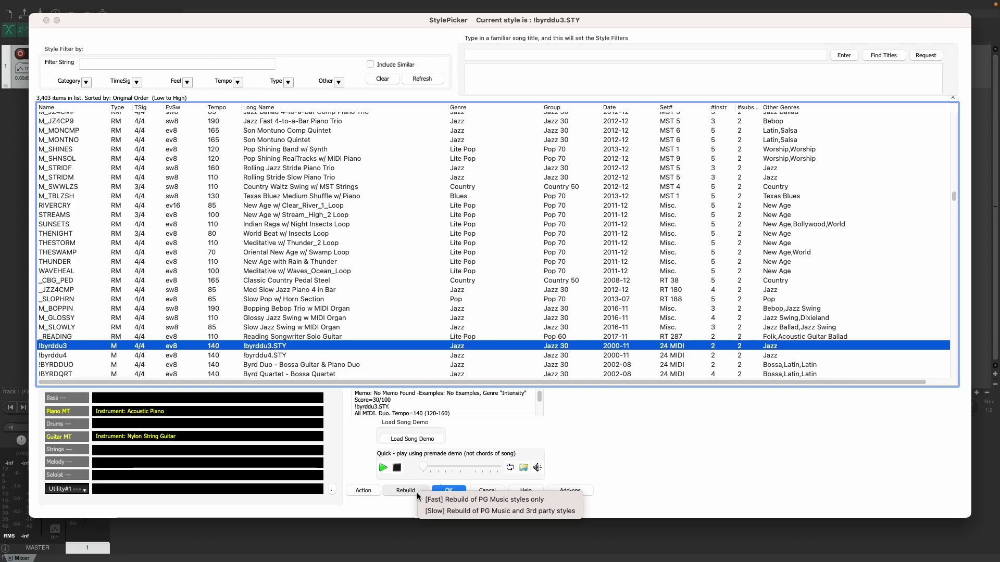
{"action": "left_click", "coordinate": [483, 500]}
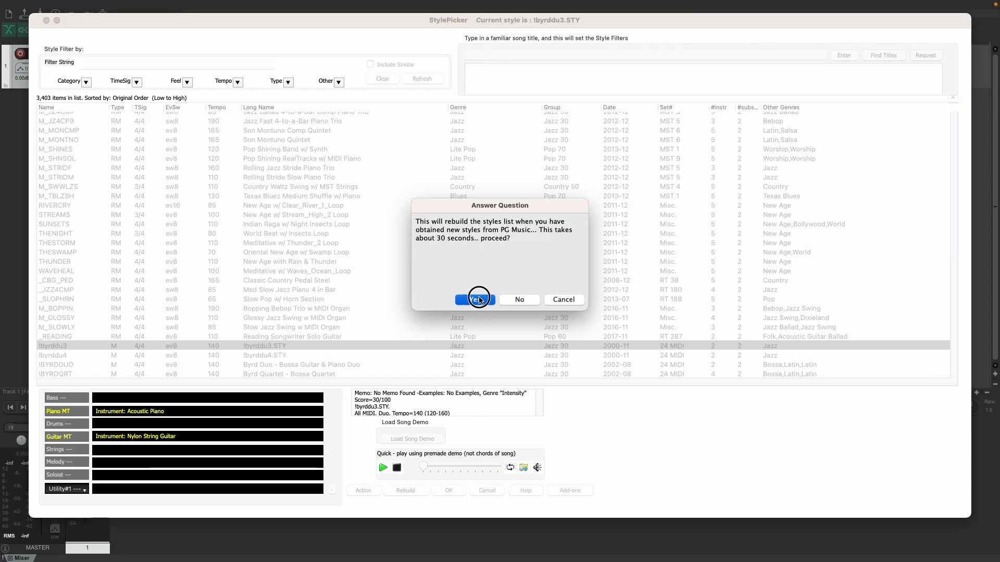
{"action": "left_click", "coordinate": [479, 300]}
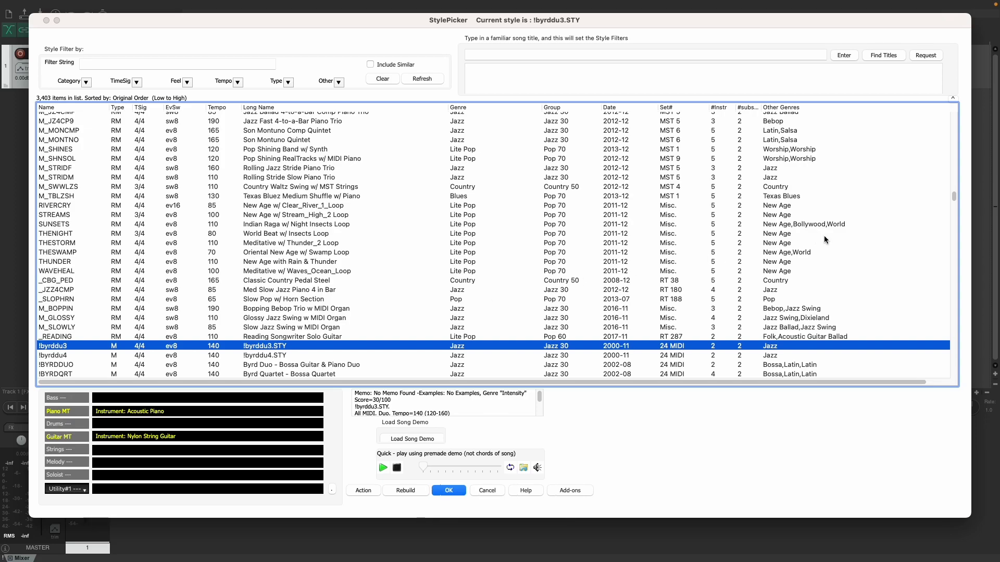
- Filter the style list to the Latin category at a tempo of 130
{"action": "left_click_drag", "start_coordinate": [954, 198], "coordinate": [961, 147]}
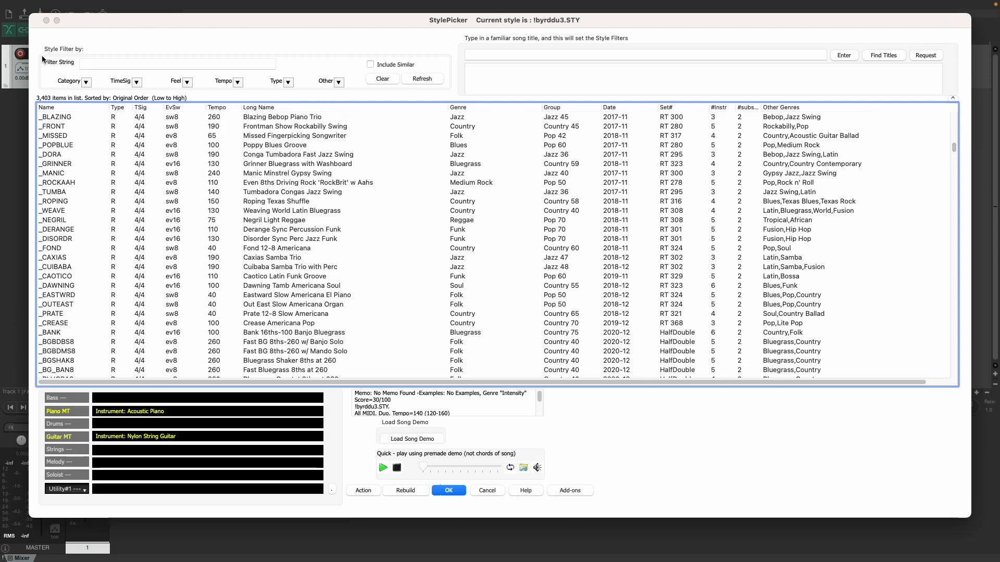
{"action": "left_click", "coordinate": [86, 82]}
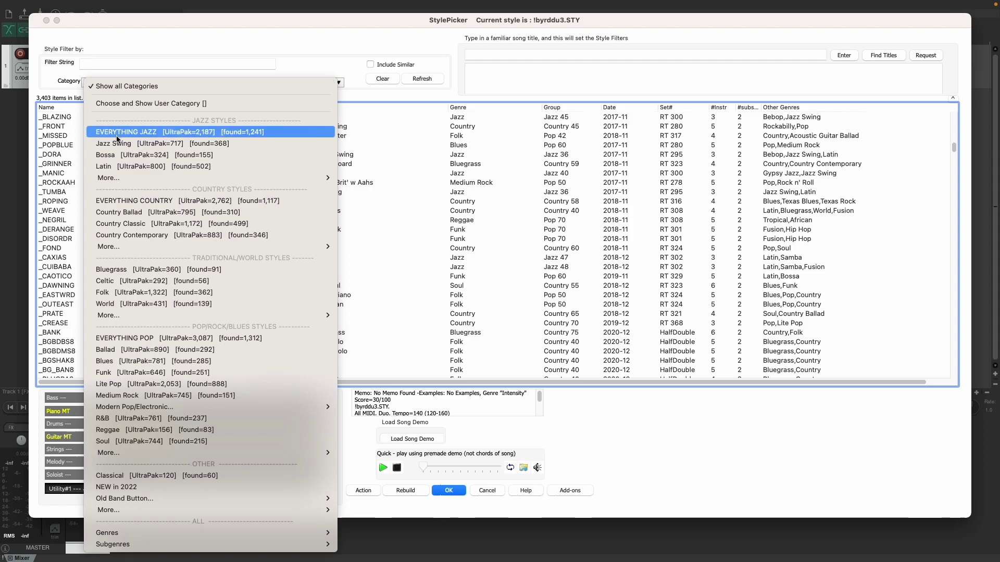
{"action": "left_click", "coordinate": [118, 167]}
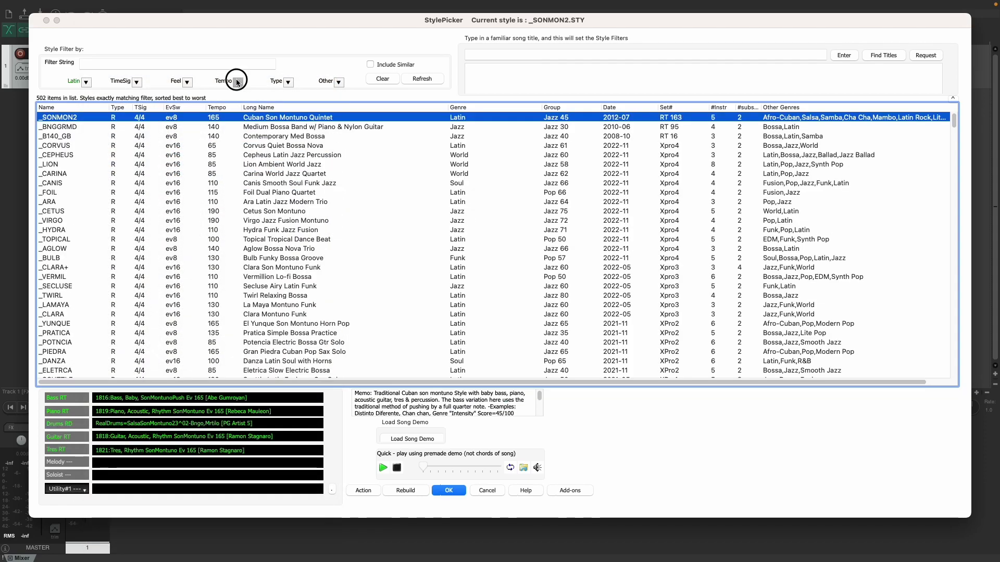
{"action": "left_click", "coordinate": [236, 82]}
{"action": "left_click", "coordinate": [276, 309]}
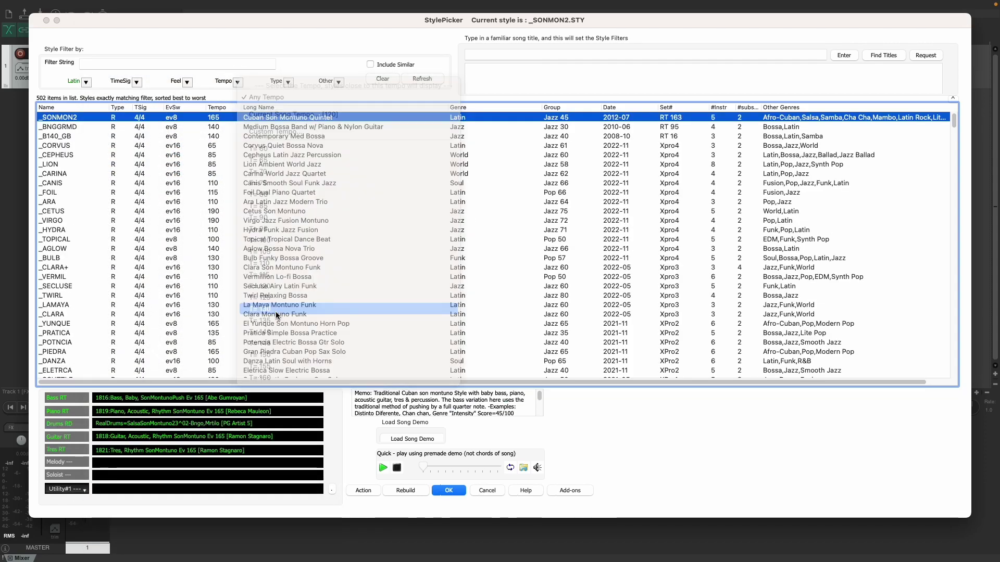
- Filter styles by 'bossa' and make _BULB the current style, auditioning its demo
{"action": "left_click", "coordinate": [138, 63]}
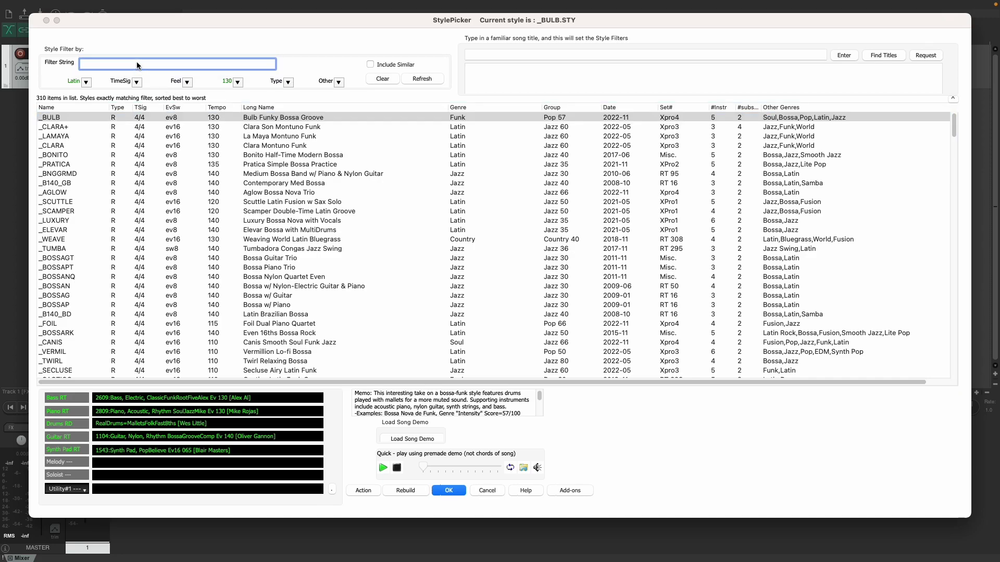
{"action": "type", "text": "bossa"}
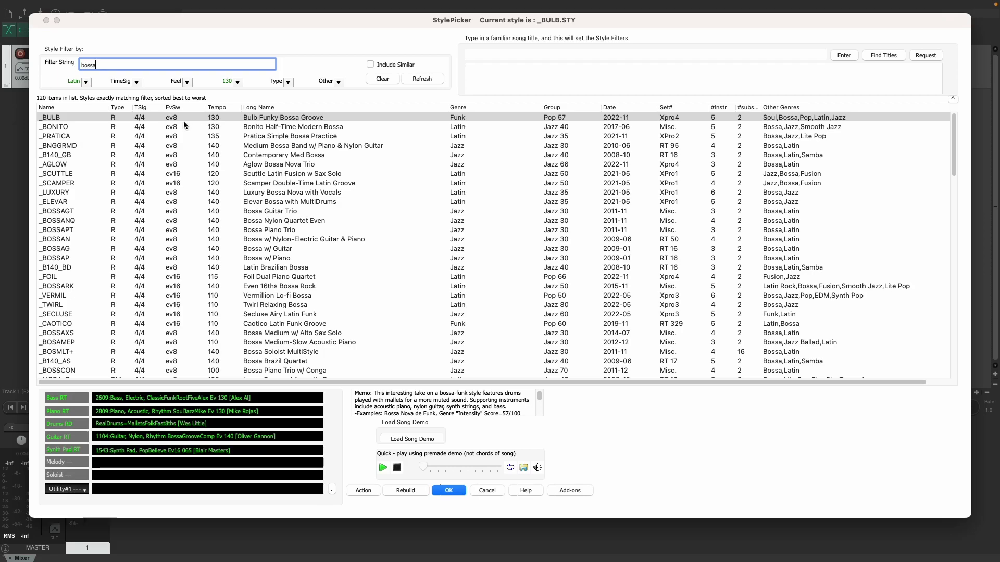
{"action": "double_click", "coordinate": [93, 118]}
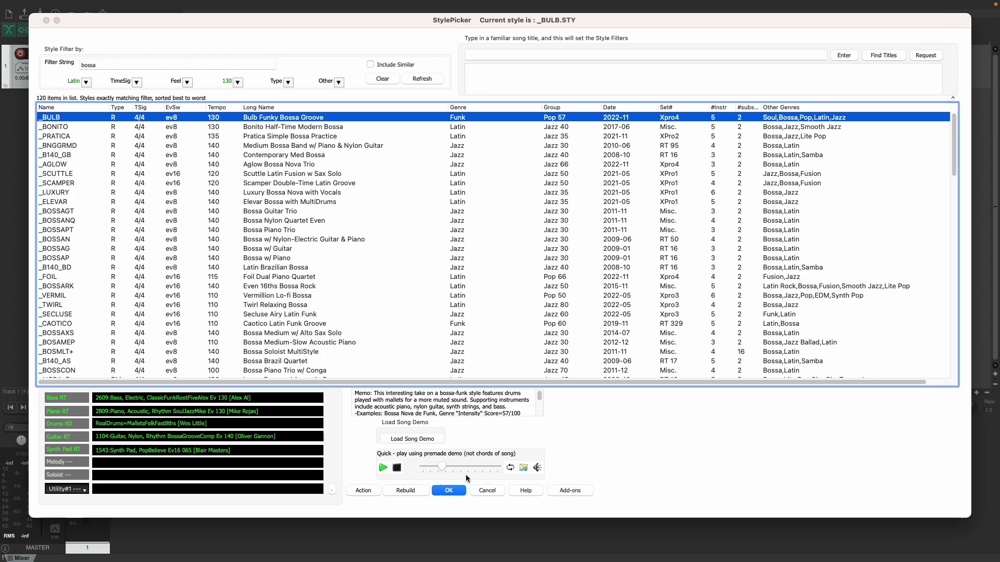
{"action": "left_click", "coordinate": [449, 490]}
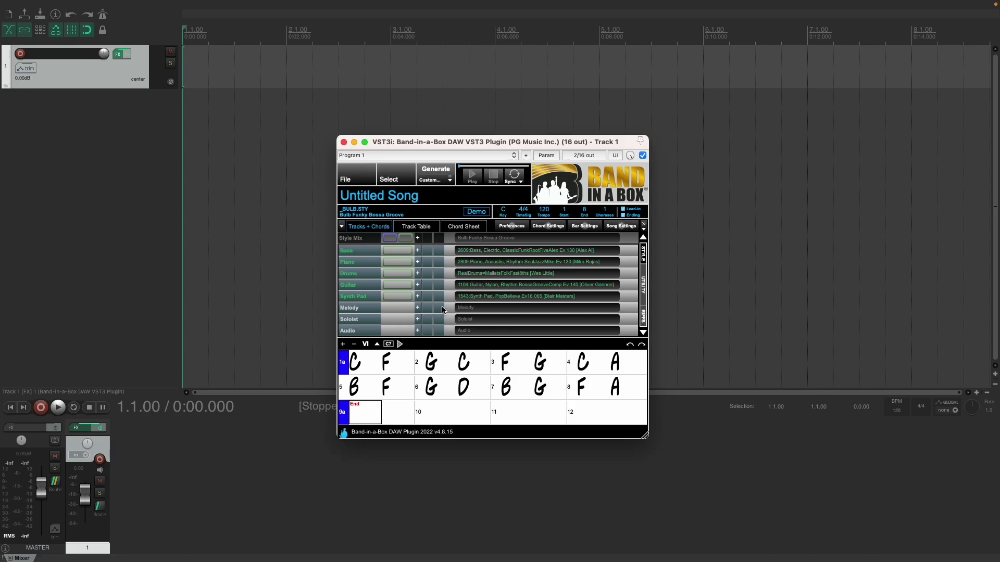
{"action": "left_click", "coordinate": [469, 308]}
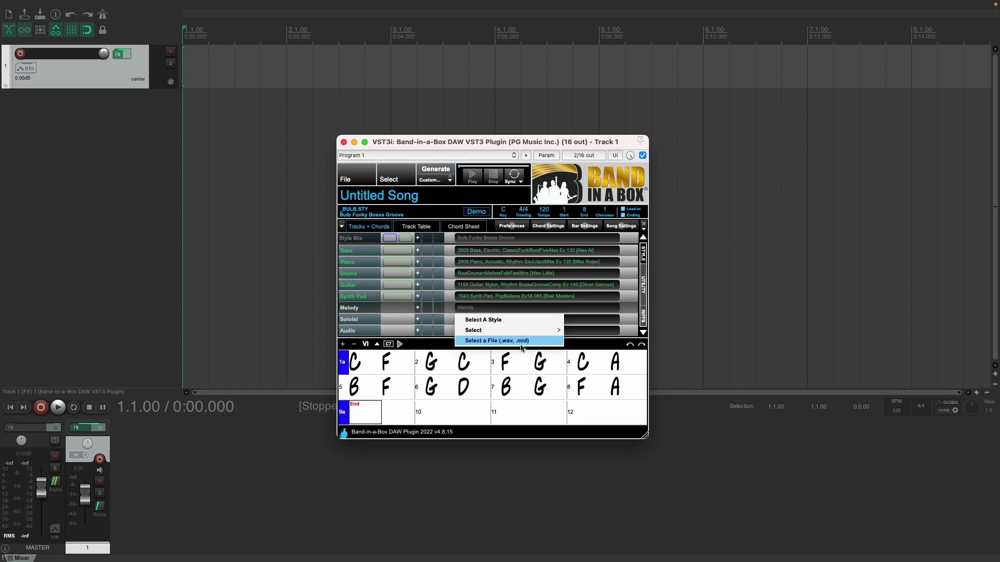
{"action": "left_click", "coordinate": [457, 313]}
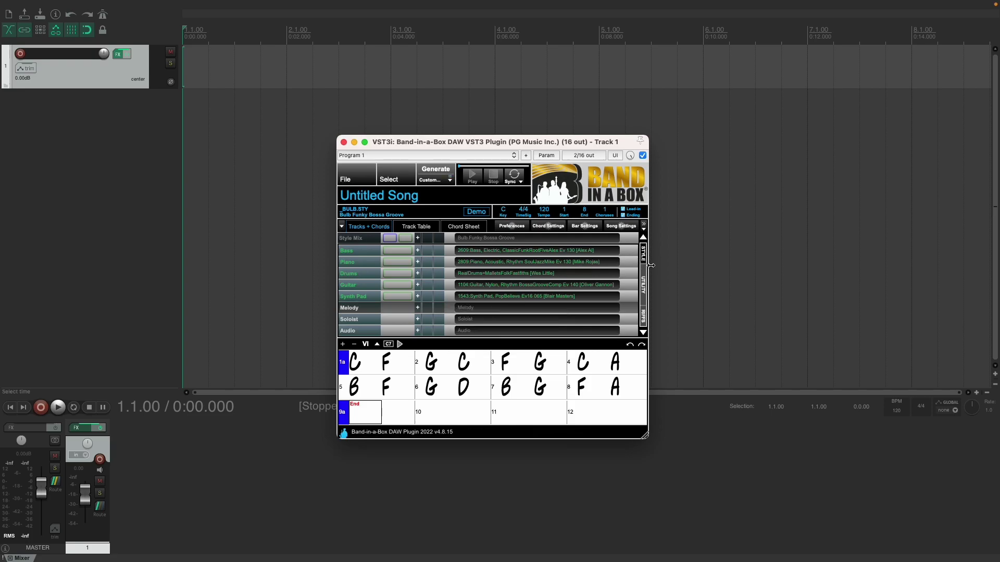
{"action": "left_click", "coordinate": [643, 280]}
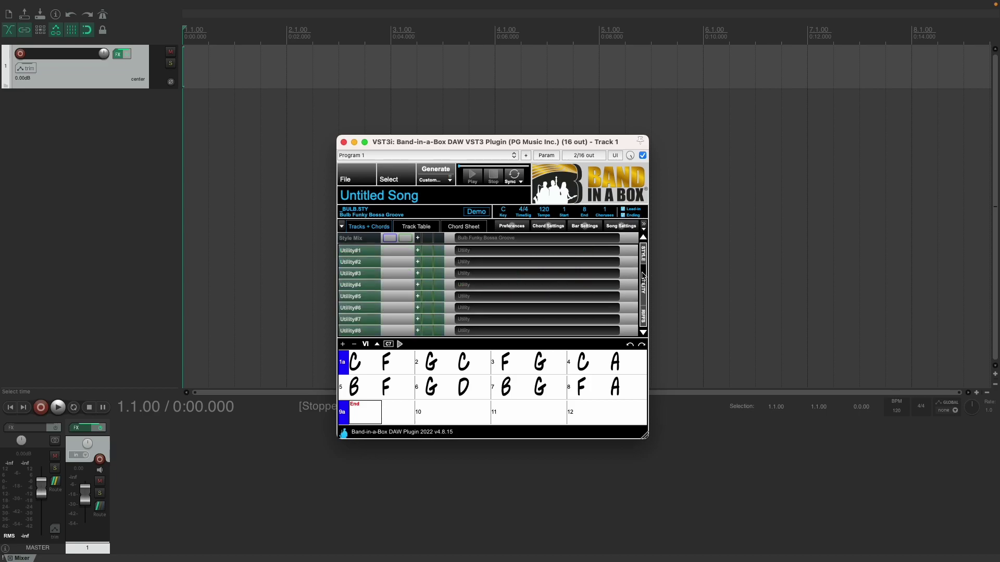
{"action": "left_click", "coordinate": [644, 299]}
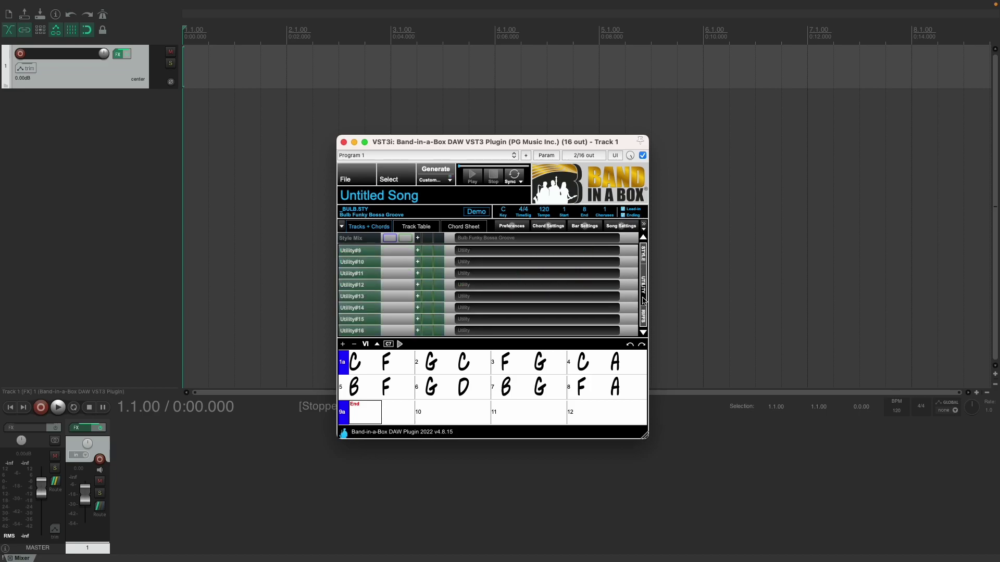
{"action": "left_click", "coordinate": [644, 255]}
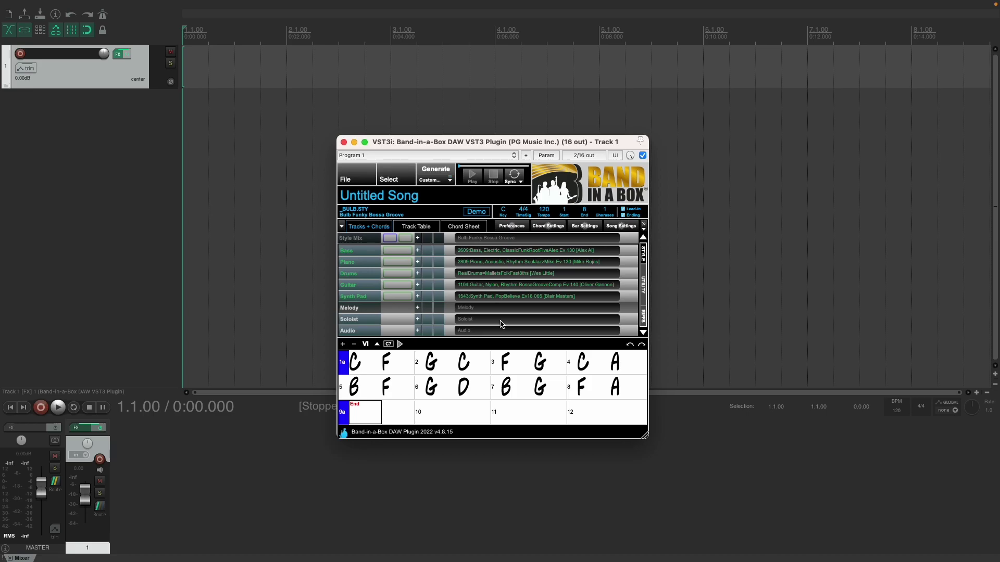
- Open the RealDrums Picker for the Drums track and try its stem selection options
{"action": "right_click", "coordinate": [481, 274]}
{"action": "mouse_move", "coordinate": [474, 296]}
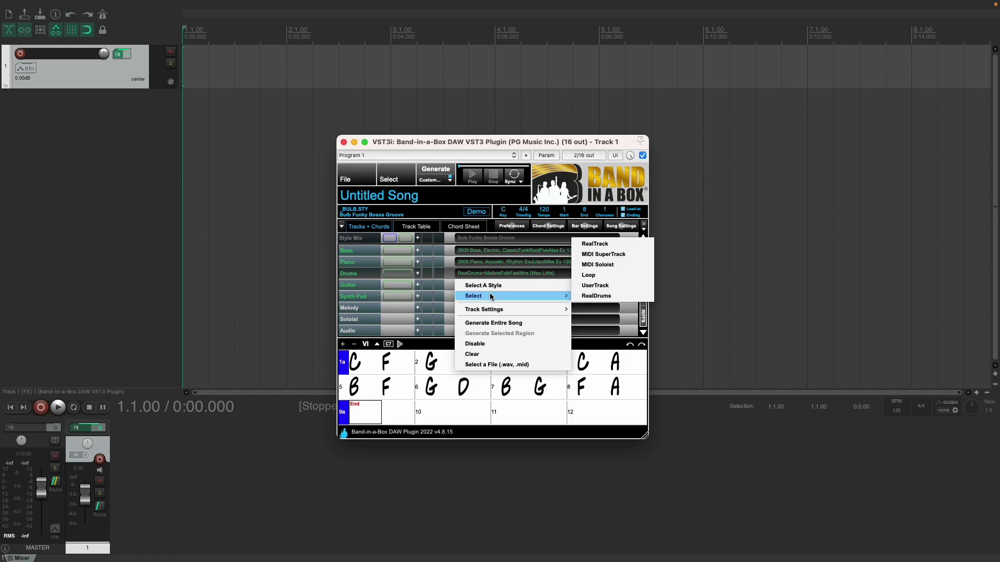
{"action": "left_click", "coordinate": [597, 303]}
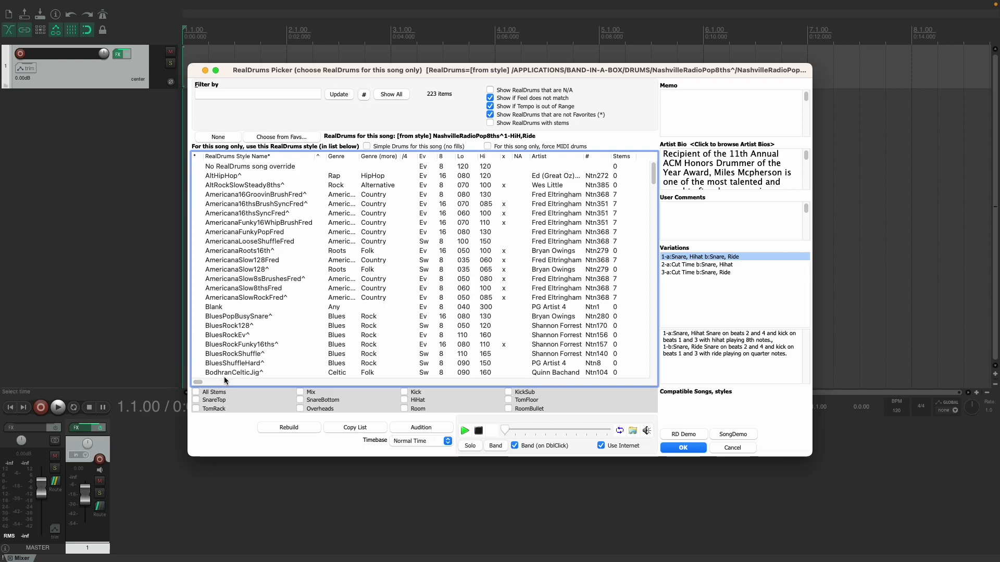
{"action": "left_click", "coordinate": [196, 392]}
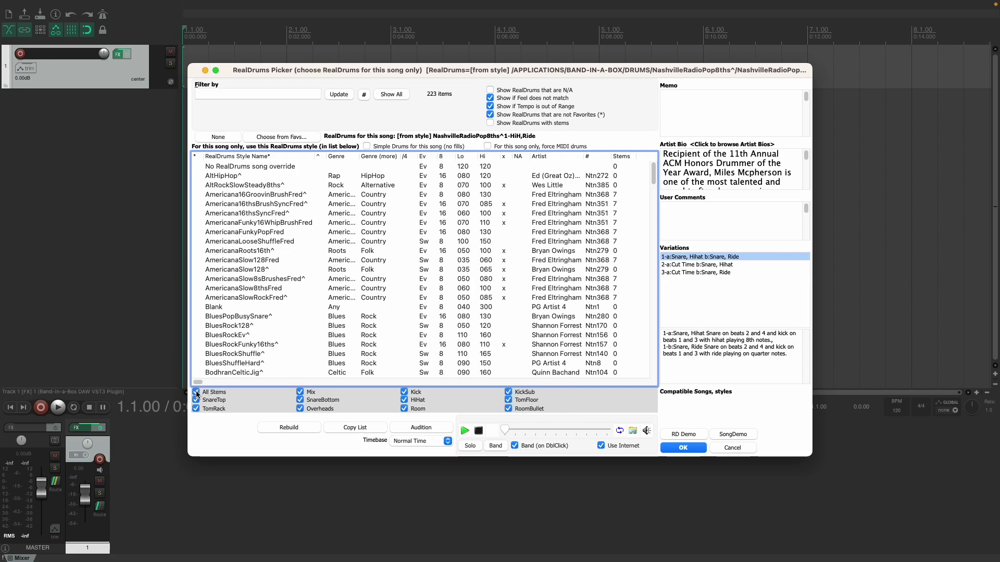
{"action": "left_click", "coordinate": [196, 392]}
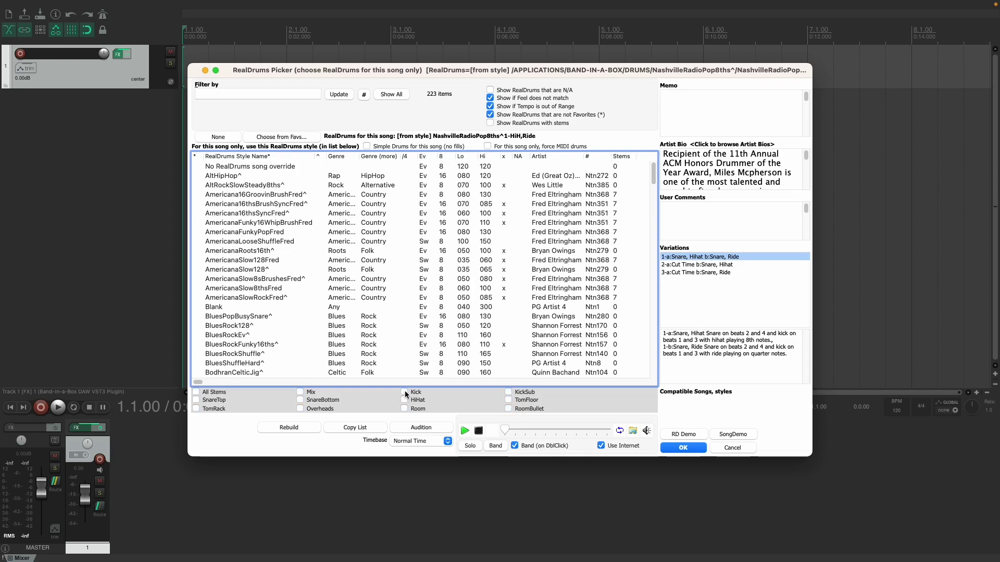
{"action": "left_click", "coordinate": [405, 392]}
{"action": "left_click", "coordinate": [508, 392]}
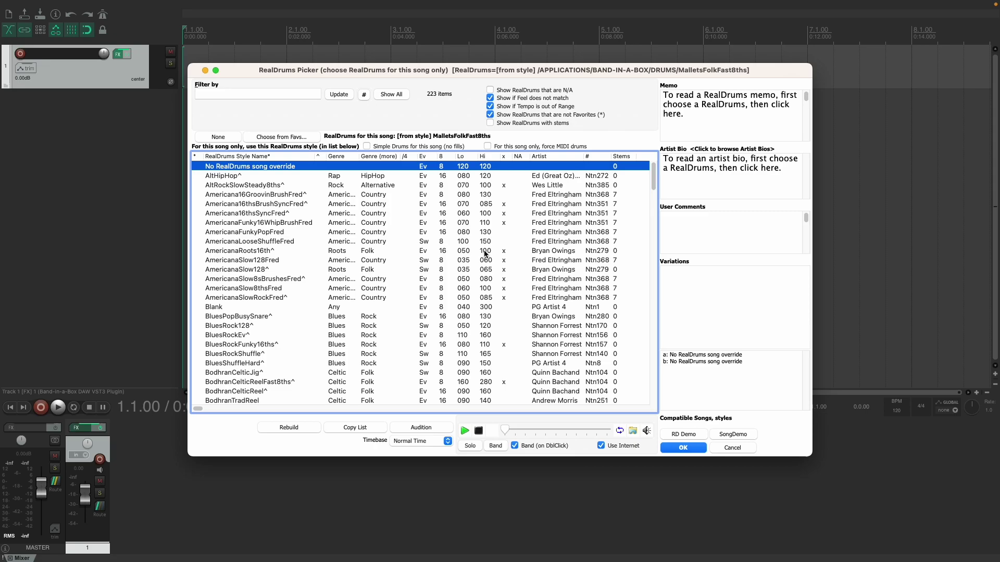
- Filter to stem drums matching feel and tempo, then choose NashvilleRadioPop8ths^ with All Stems
{"action": "left_click", "coordinate": [490, 123]}
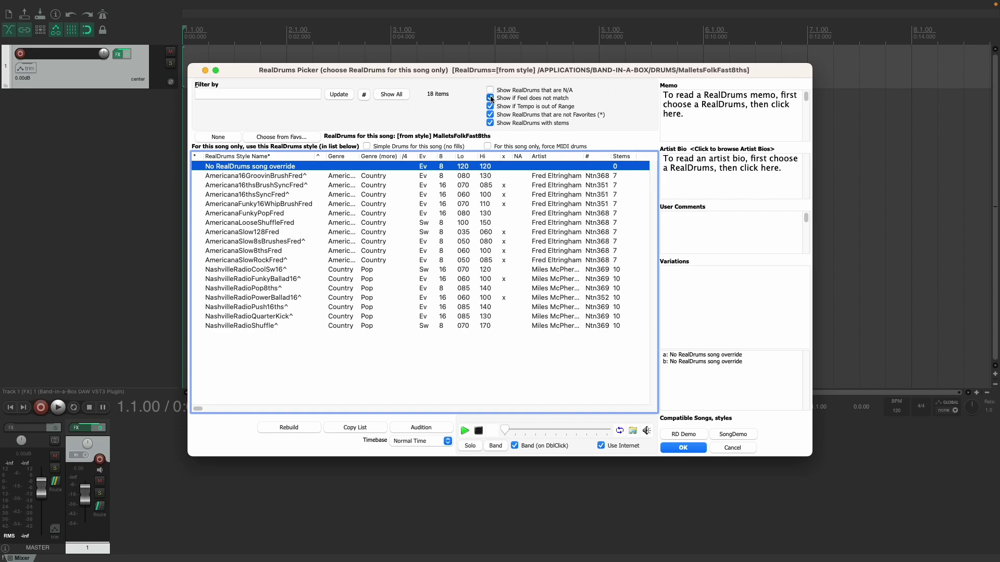
{"action": "left_click", "coordinate": [490, 97]}
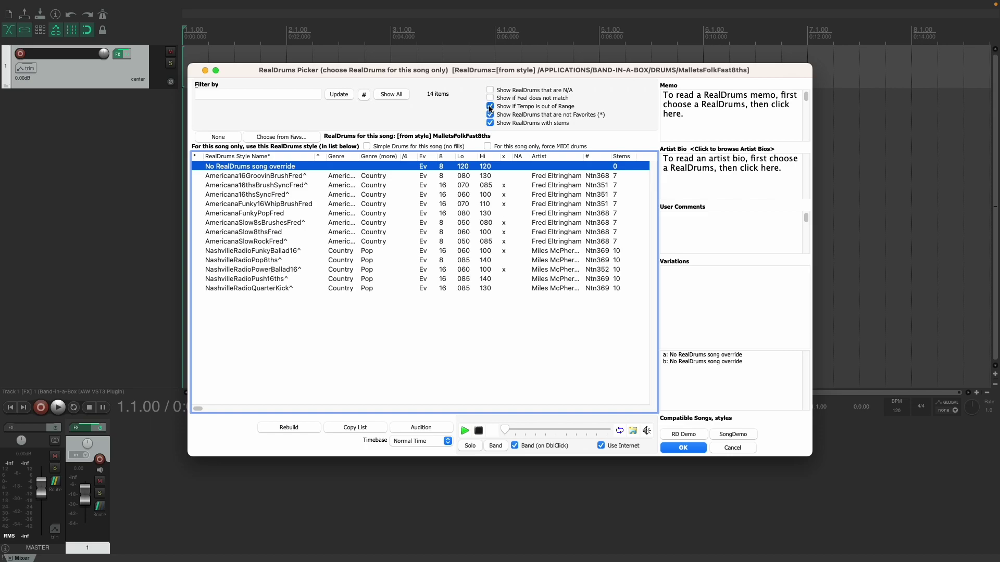
{"action": "left_click", "coordinate": [490, 107]}
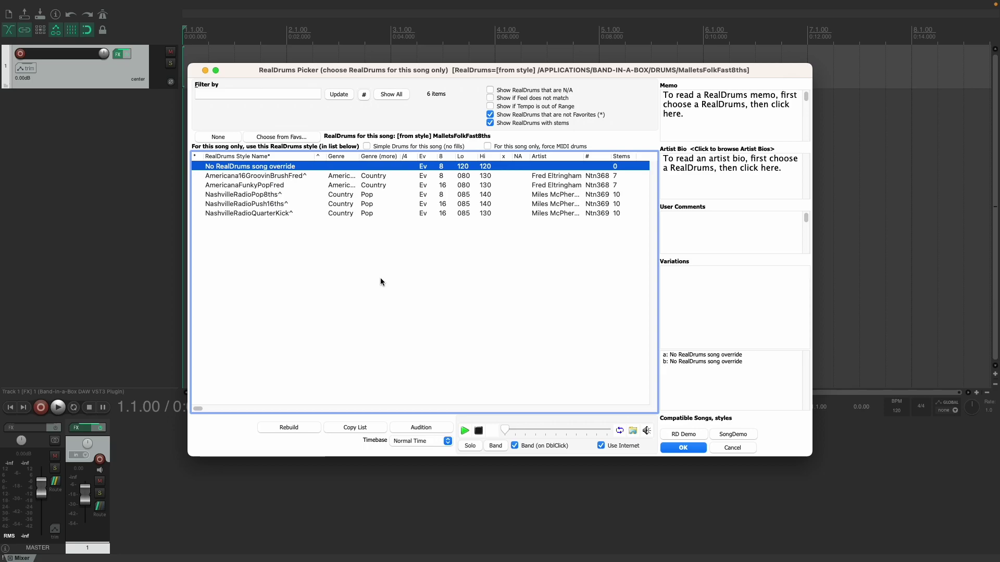
{"action": "double_click", "coordinate": [299, 195]}
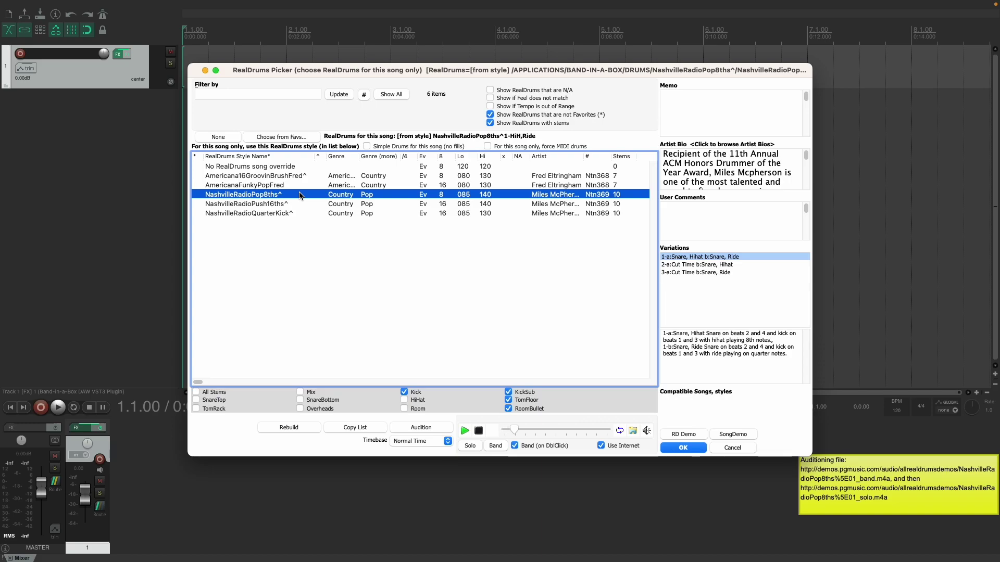
{"action": "left_click", "coordinate": [196, 393]}
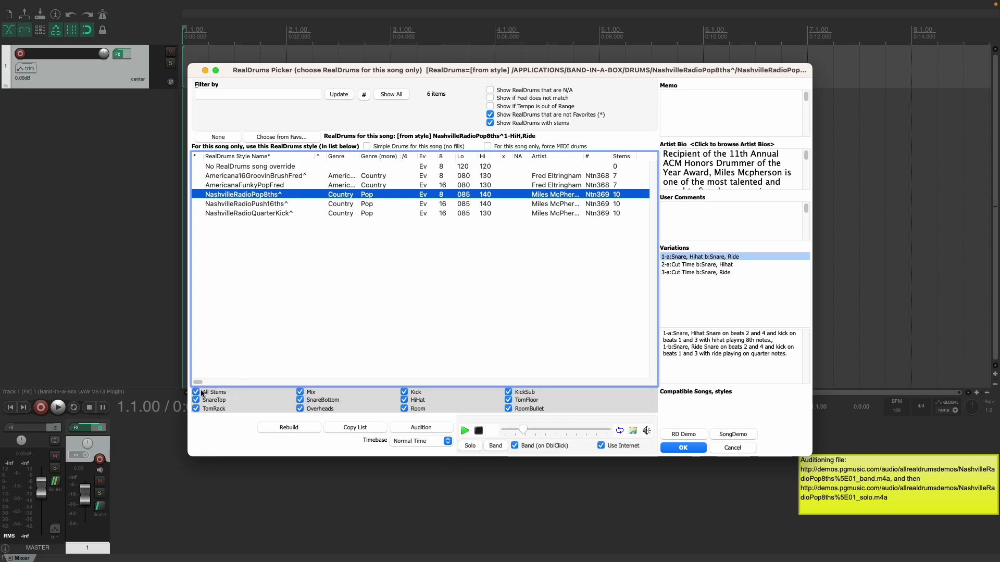
- Apply the NashvilleRadioPop8ths^ drums and set the project tempo to 130 BPM, keeping 4/4
{"action": "left_click", "coordinate": [683, 448]}
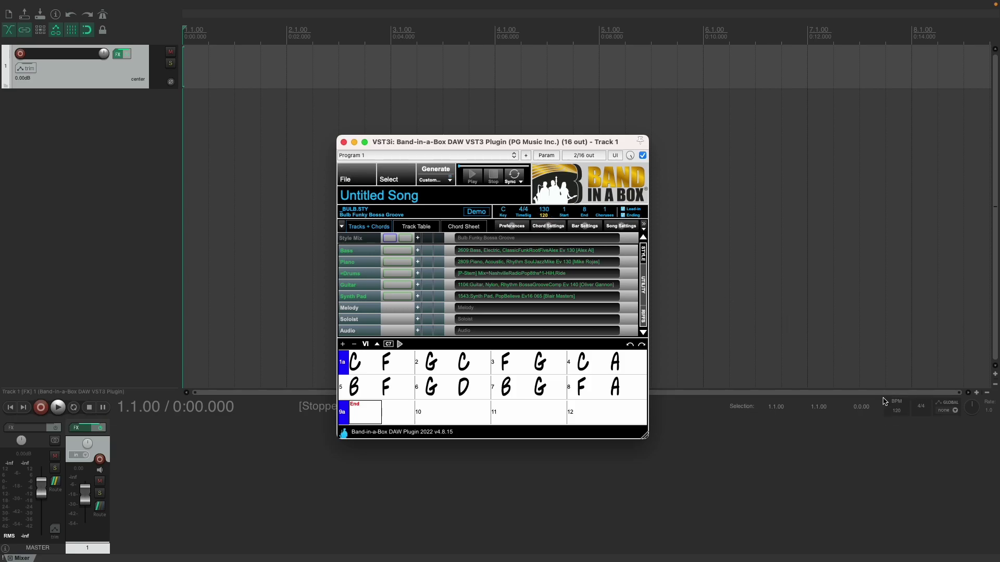
{"action": "double_click", "coordinate": [898, 411]}
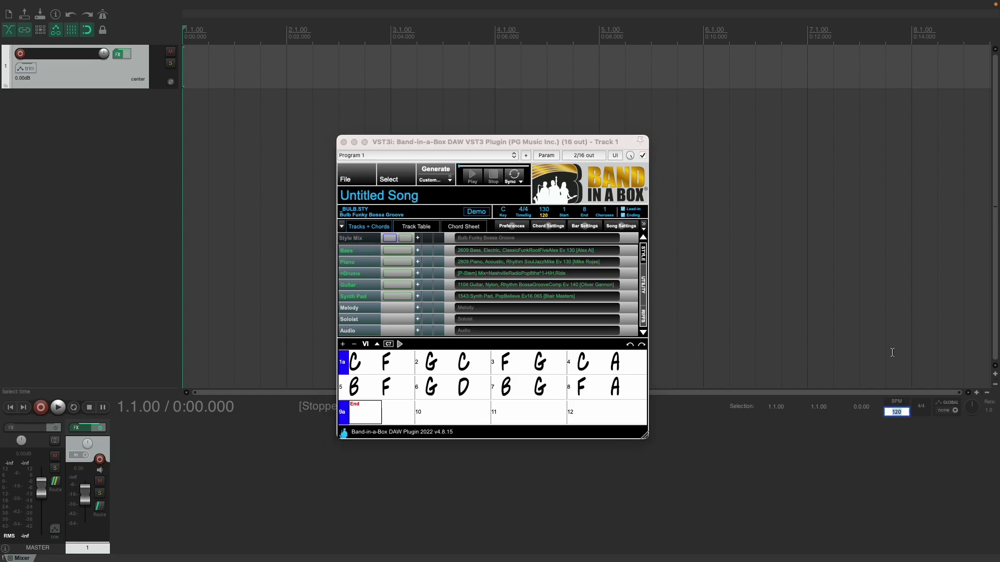
{"action": "type", "text": "130"}
{"action": "key", "text": "Return"}
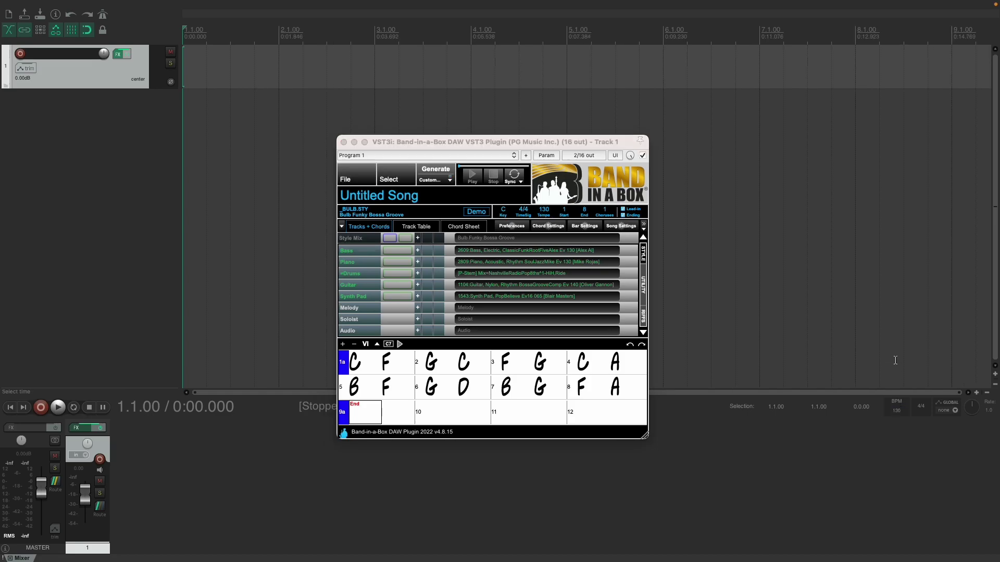
{"action": "double_click", "coordinate": [920, 407]}
{"action": "key", "text": "Return"}
- Generate all Band-in-a-Box tracks, play them, stop, then replay from bar 7
{"action": "left_click", "coordinate": [438, 172]}
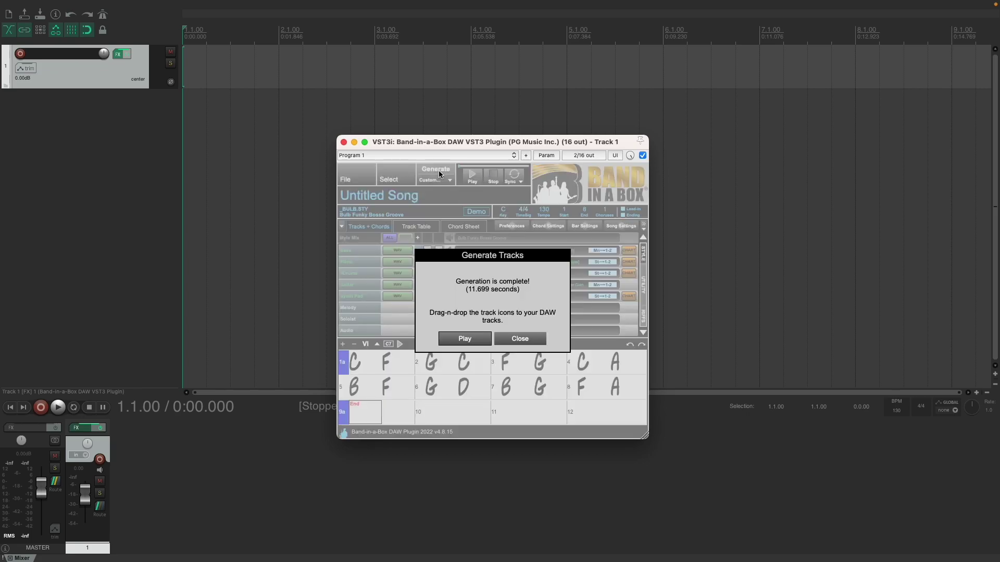
{"action": "left_click", "coordinate": [464, 339]}
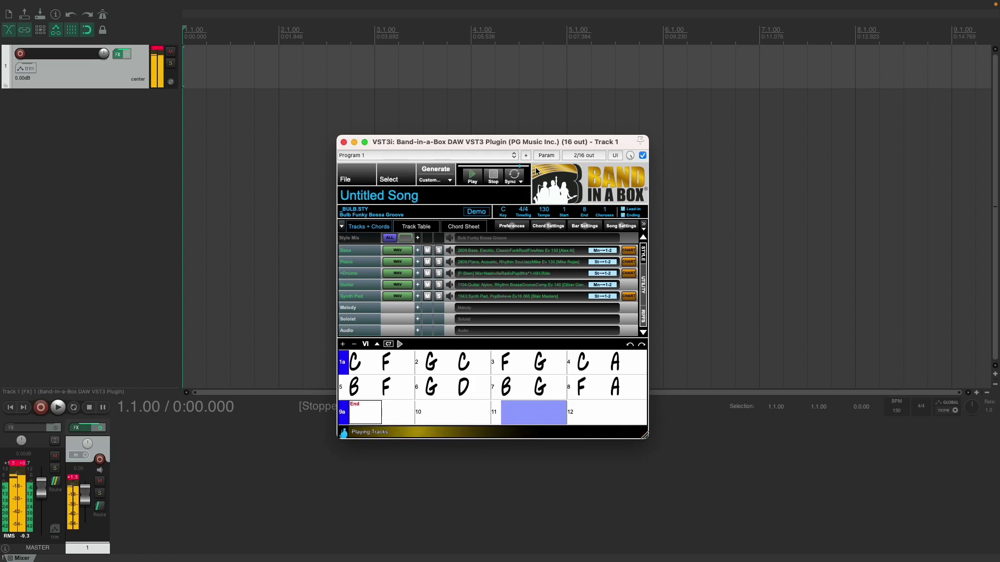
{"action": "left_click", "coordinate": [491, 177]}
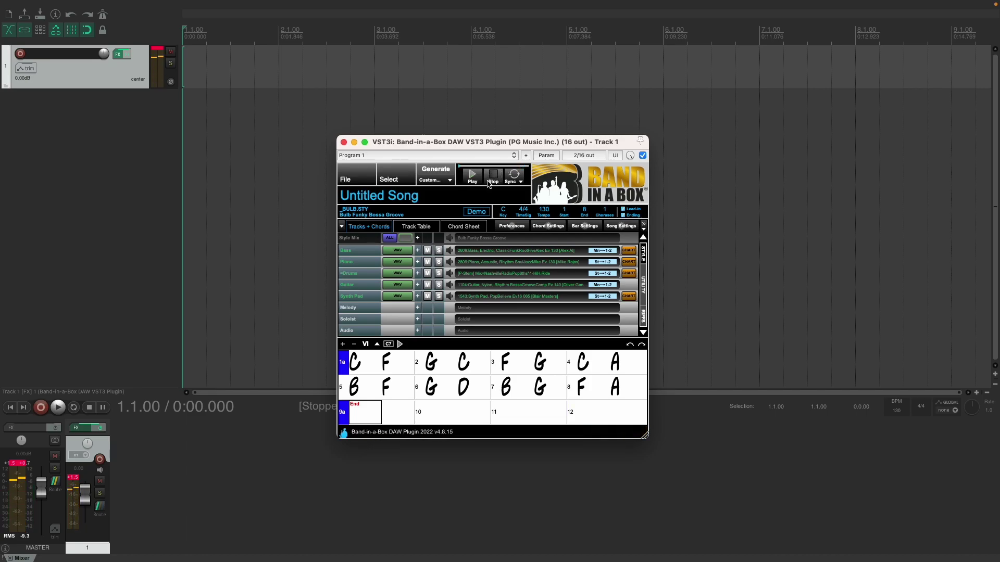
{"action": "double_click", "coordinate": [514, 391]}
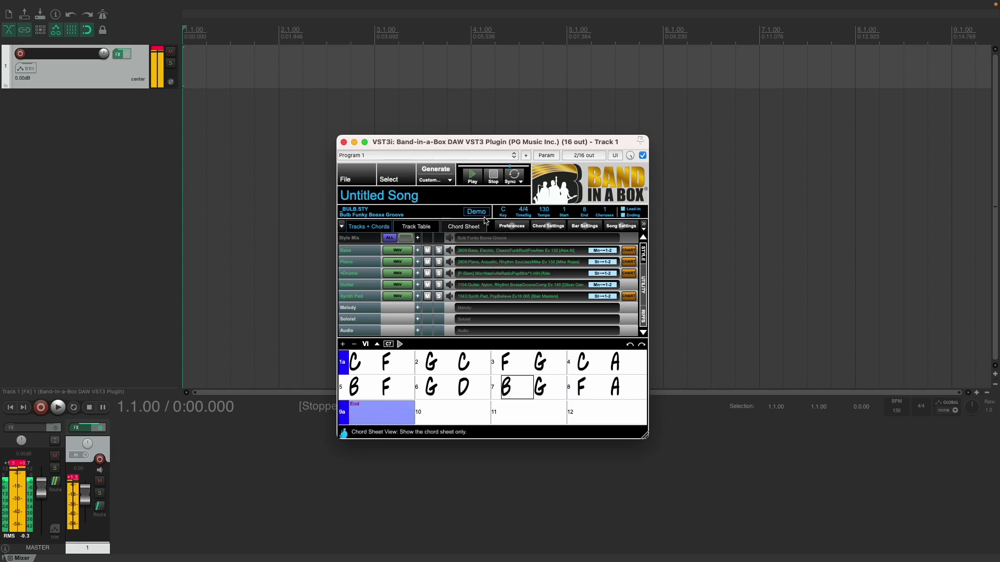
- Stop playback of the Band-in-a-Box arrangement
{"action": "left_click", "coordinate": [490, 178]}
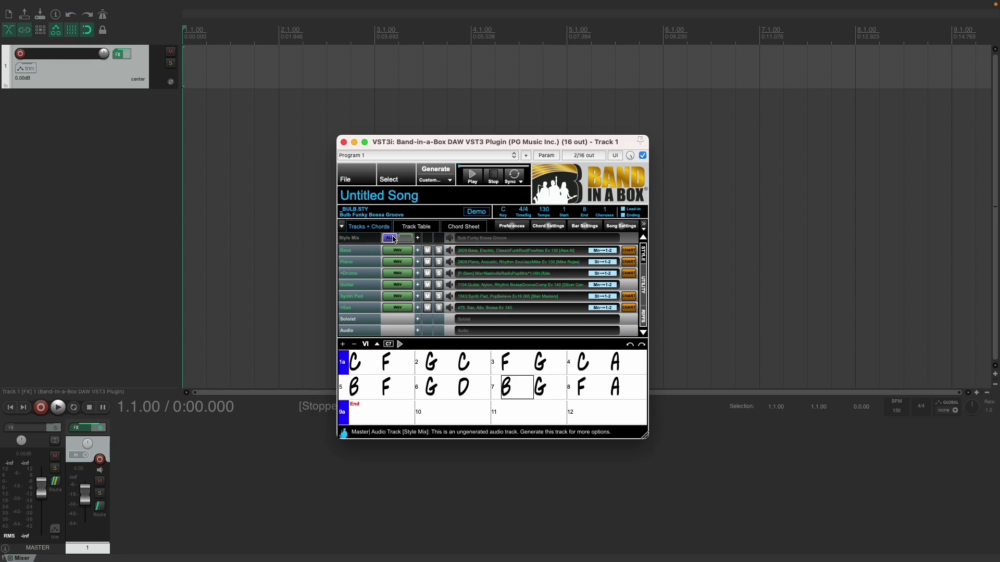
- Drag the Style Mix ALL parts into the arrange view as separate tracks
{"action": "left_click_drag", "start_coordinate": [382, 237], "coordinate": [113, 144]}
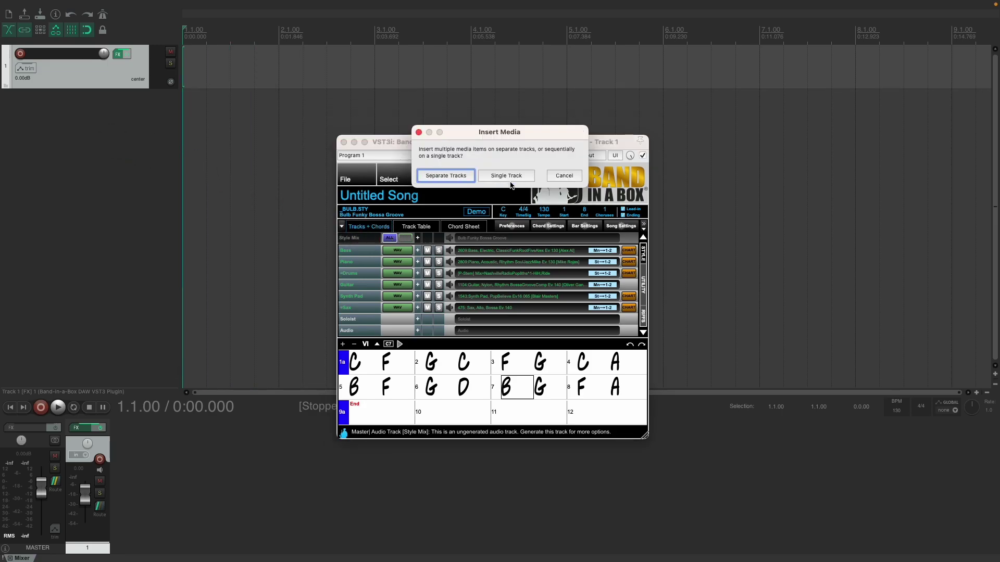
{"action": "left_click", "coordinate": [446, 178]}
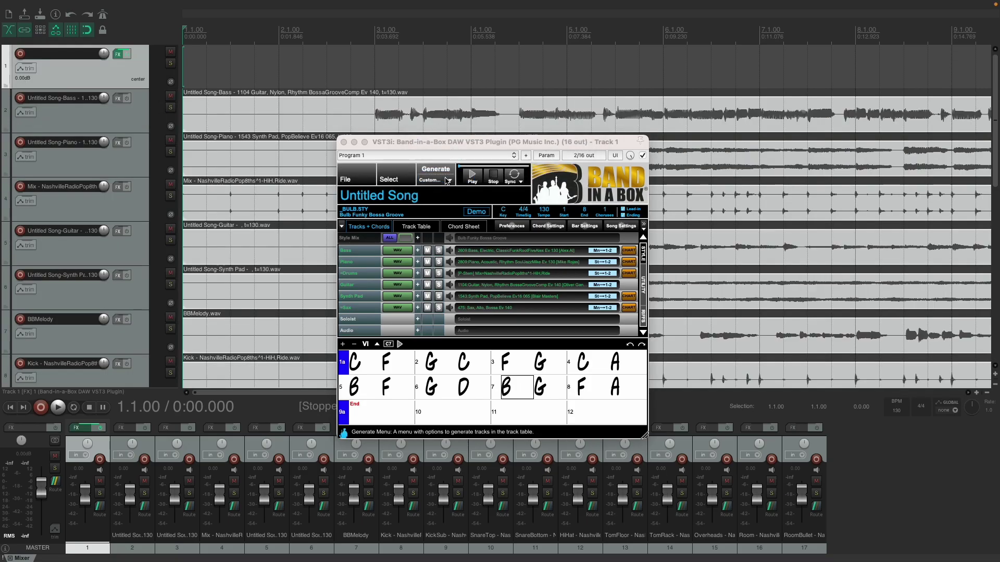